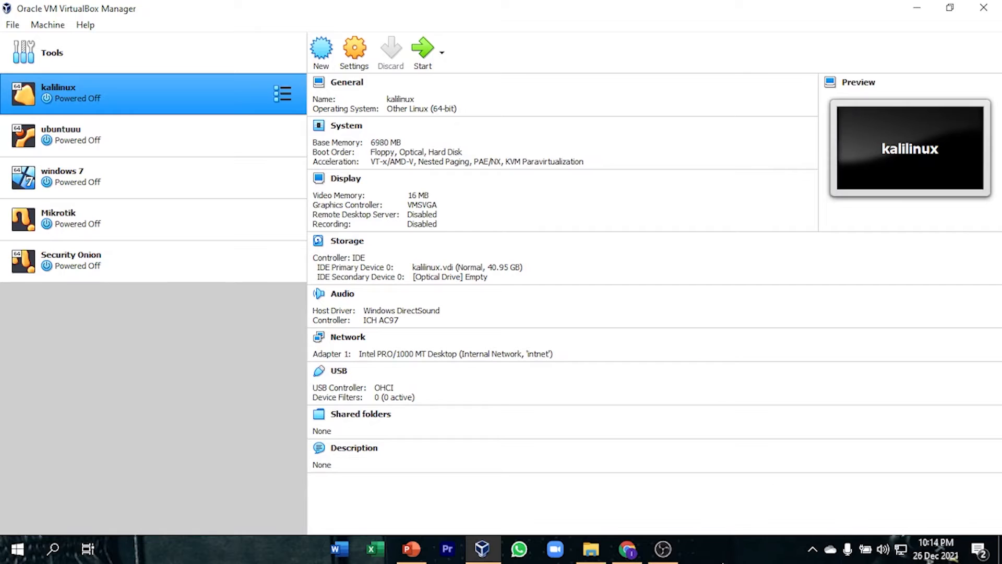
# Switch to Chrome and search the web for "security onioon" in a new tab.
pyautogui.click(627, 549)
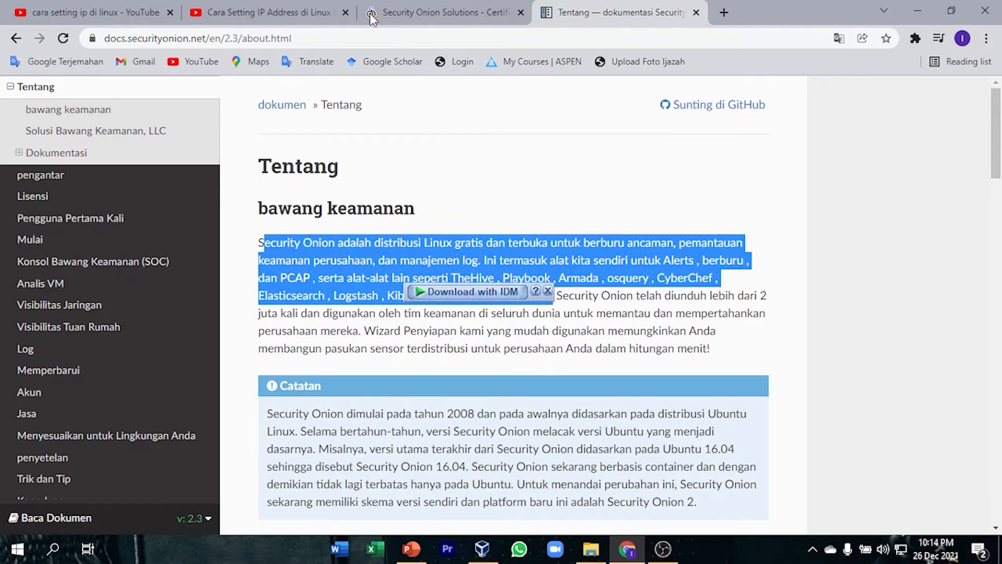
pyautogui.click(723, 12)
pyautogui.write('dr')
pyautogui.press('BackSpace')
pyautogui.press('BackSpace')
pyautogui.press('BackSpace')
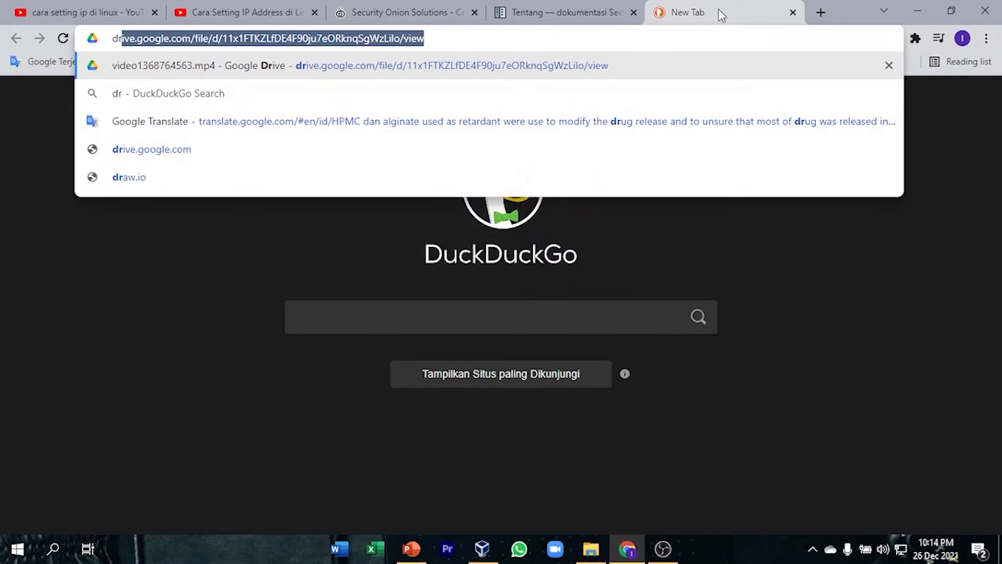
pyautogui.write('secu')
pyautogui.press('BackSpace')
pyautogui.press('BackSpace')
pyautogui.press('BackSpace')
pyautogui.press('BackSpace')
pyautogui.press('BackSpace')
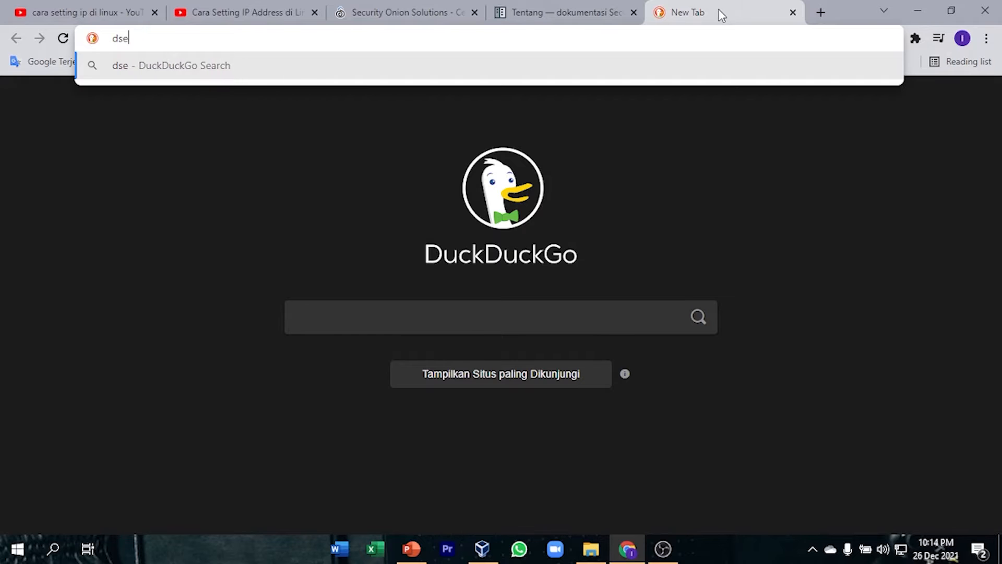
pyautogui.write('security+onioon')
pyautogui.press('Return')
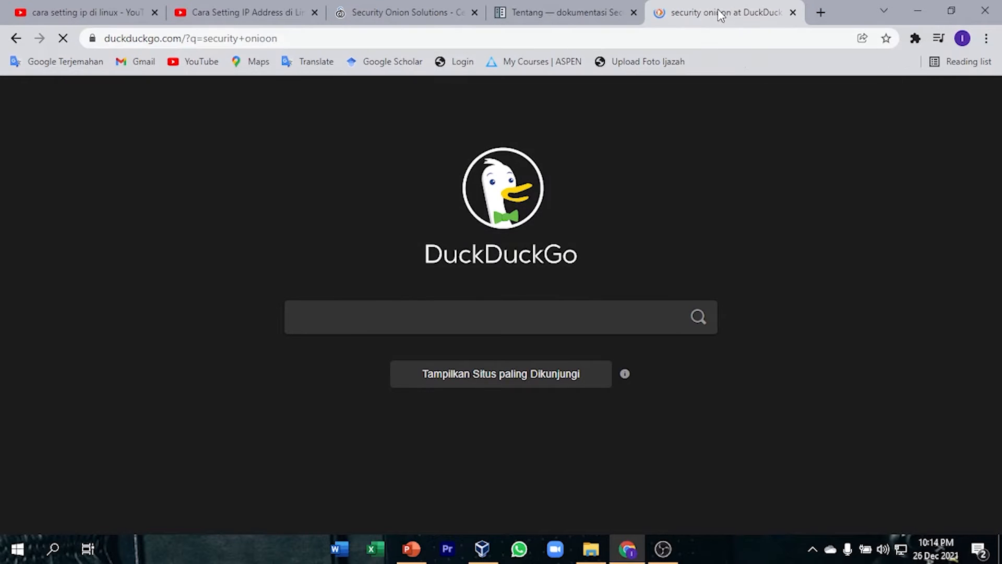
# View the Software page with the Security Onion 2 download on the Security Onion Solutions site, and return to VirtualBox.
pyautogui.click(179, 289)
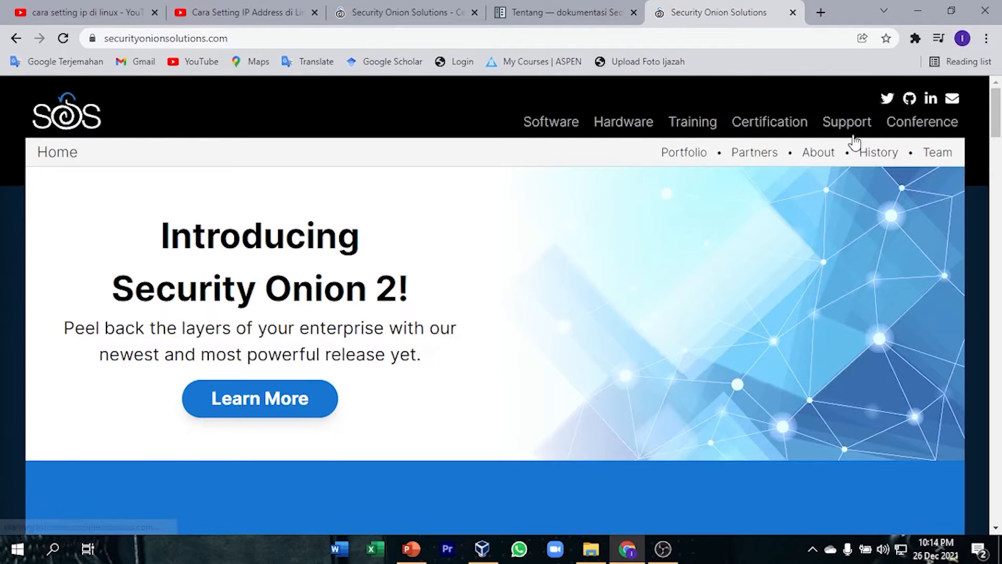
pyautogui.click(546, 125)
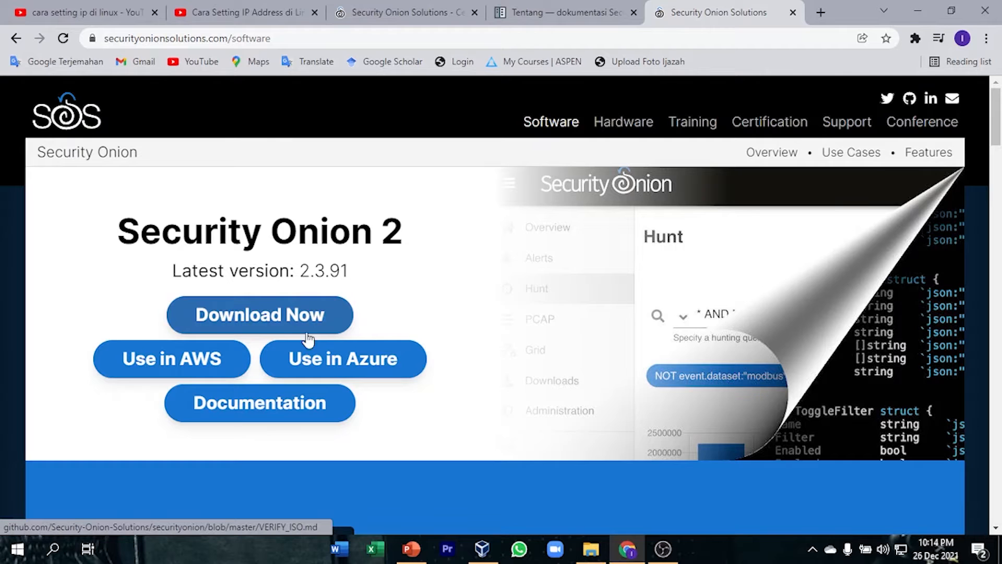
pyautogui.click(919, 3)
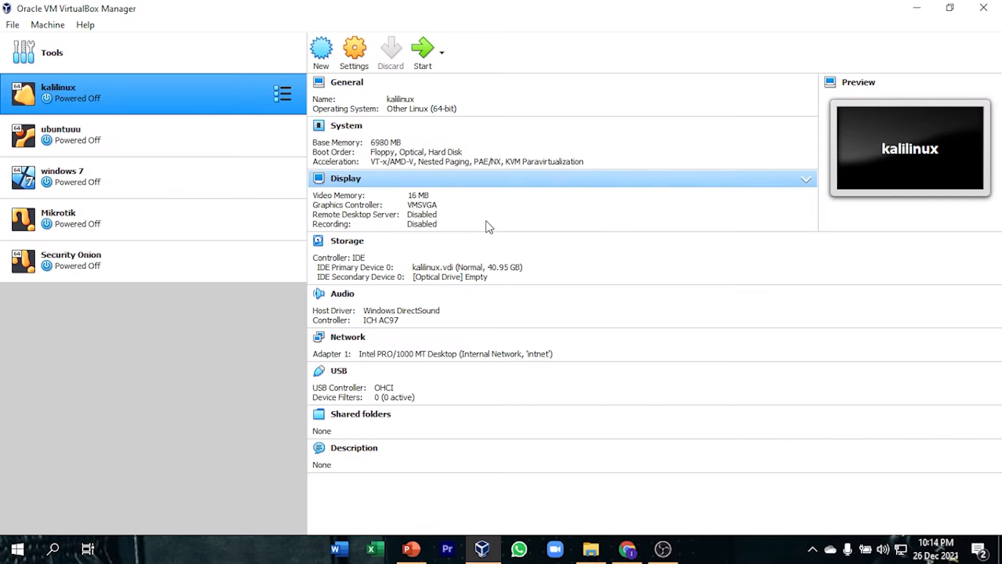
# Start a new virtual machine named onion with type Other and version Other/Unknown (64-bit).
pyautogui.click(321, 49)
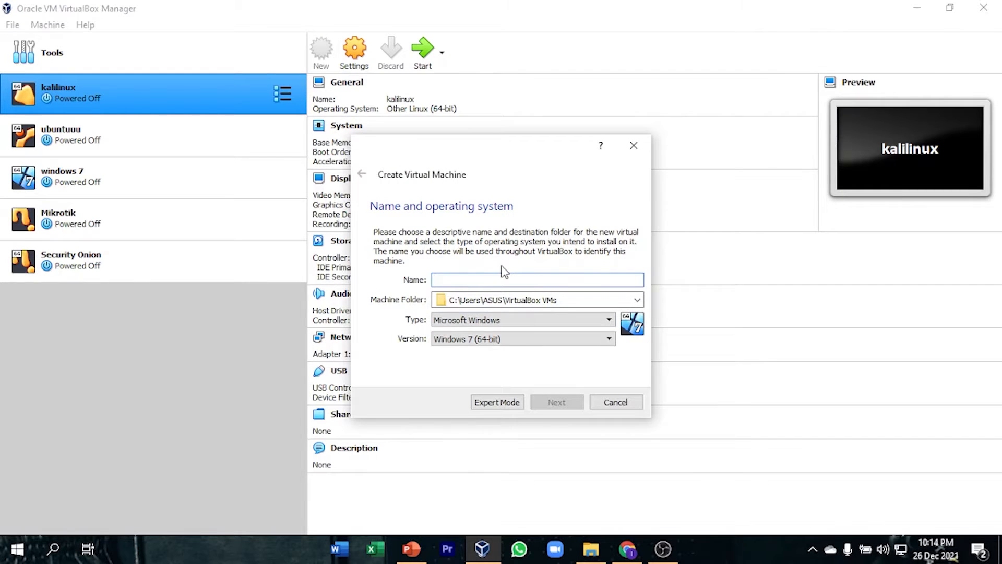
pyautogui.write('onion')
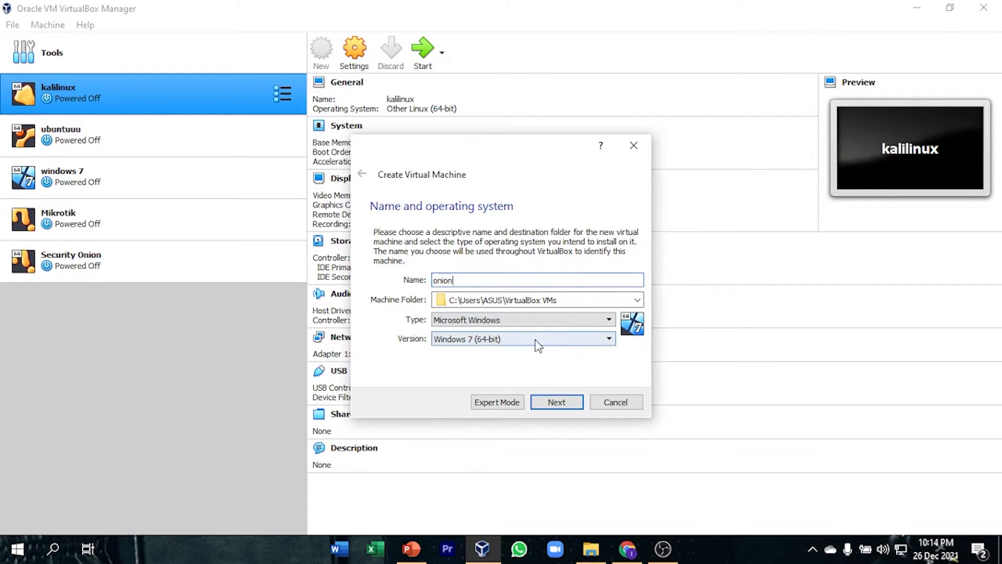
pyautogui.click(505, 320)
pyautogui.click(499, 388)
pyautogui.click(515, 340)
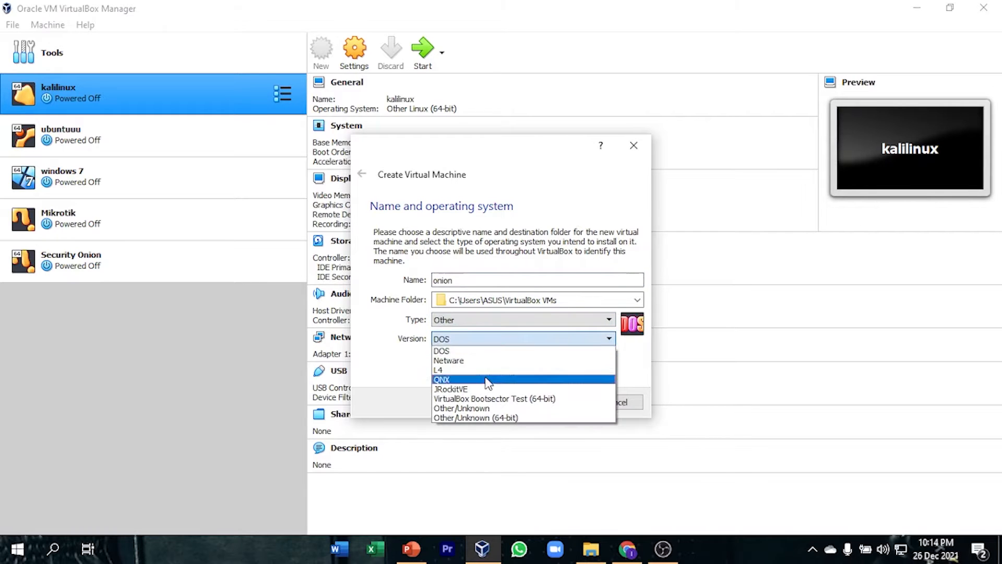
pyautogui.click(522, 417)
pyautogui.click(556, 402)
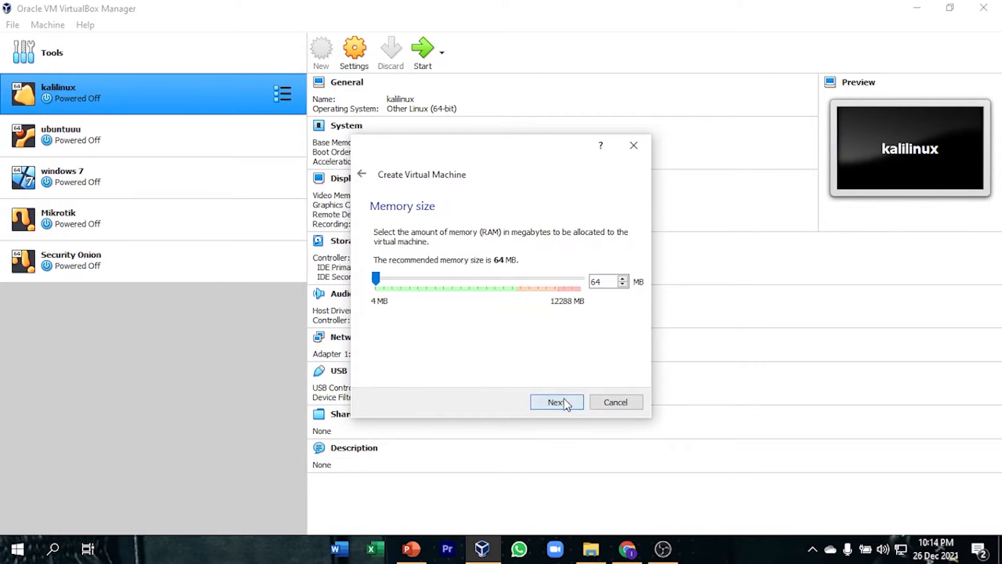
# Allocate 4096 MB of memory to the new machine and create a 47.48 GB VDI virtual hard disk for it.
pyautogui.moveTo(375, 278); pyautogui.dragTo(443, 286)
pyautogui.click(556, 403)
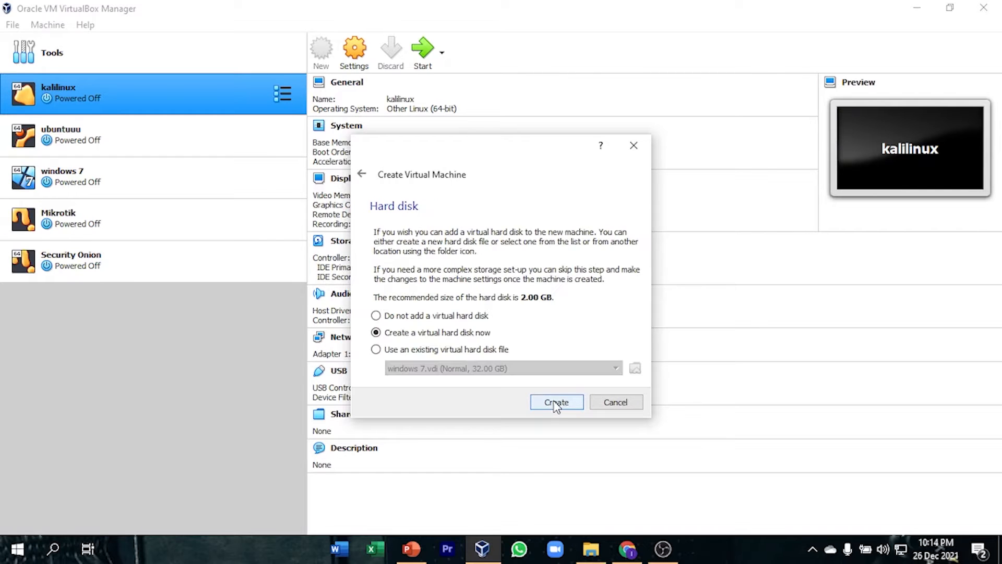
pyautogui.click(558, 405)
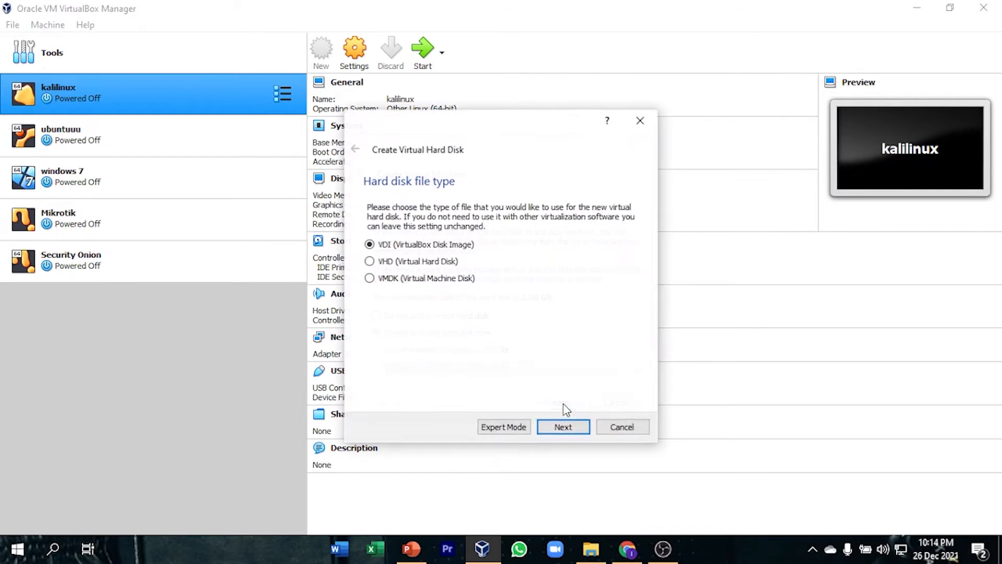
pyautogui.click(578, 434)
pyautogui.click(578, 435)
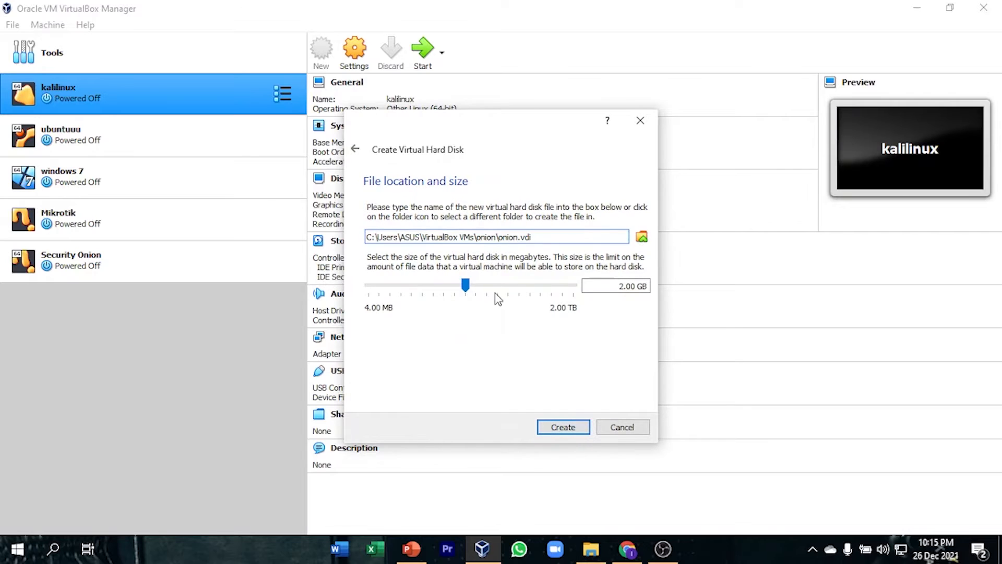
pyautogui.moveTo(474, 290); pyautogui.dragTo(517, 293)
pyautogui.click(578, 427)
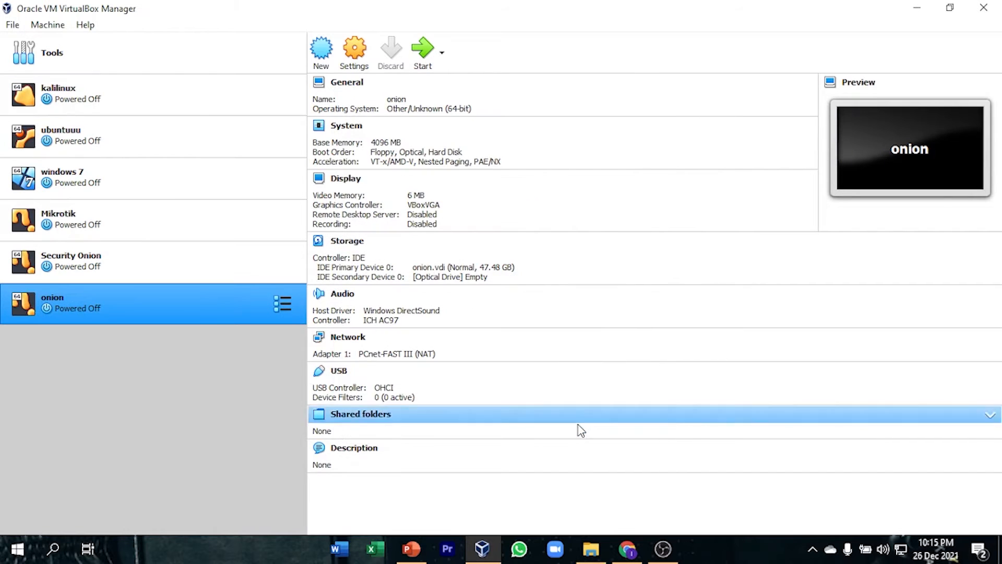
# Attach securityonion-16.04.7.2.iso to the empty optical drive of the onion machine and save the storage settings.
pyautogui.click(354, 49)
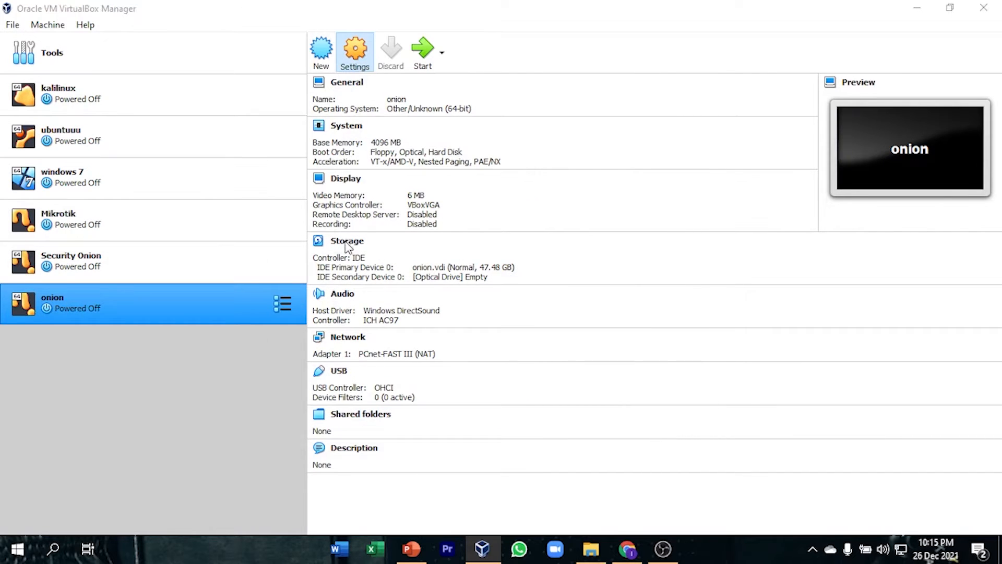
pyautogui.click(339, 192)
pyautogui.click(426, 191)
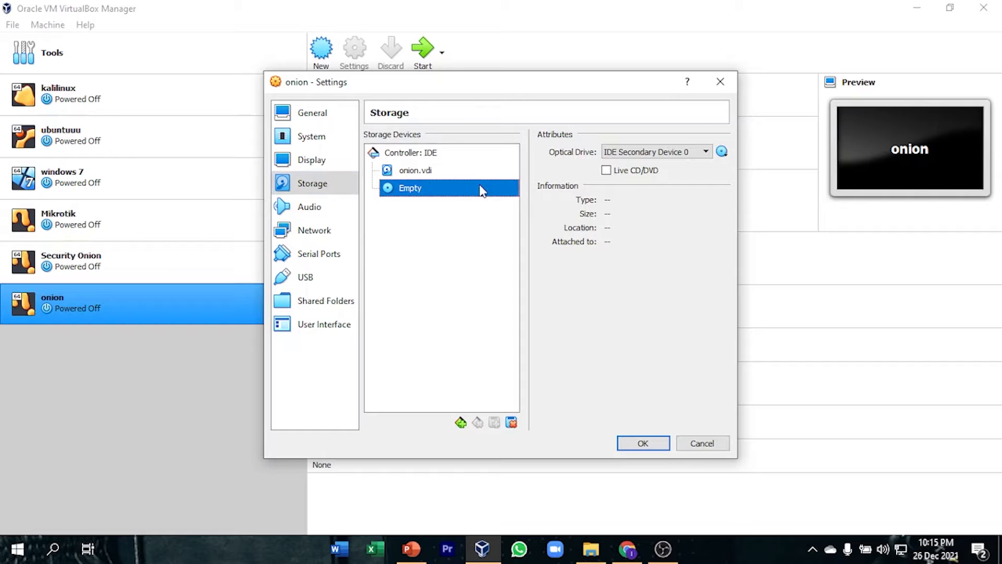
pyautogui.click(721, 152)
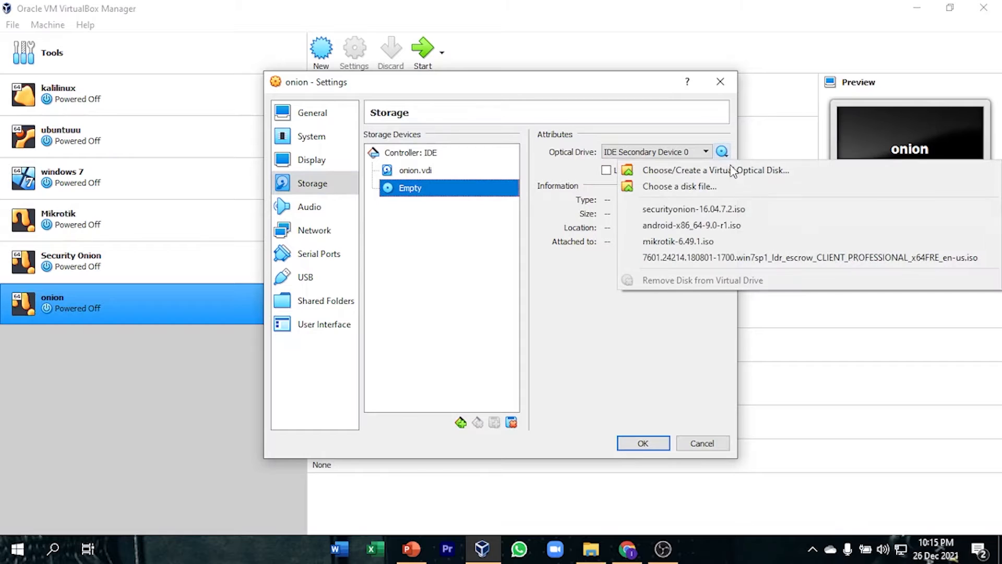
pyautogui.click(767, 209)
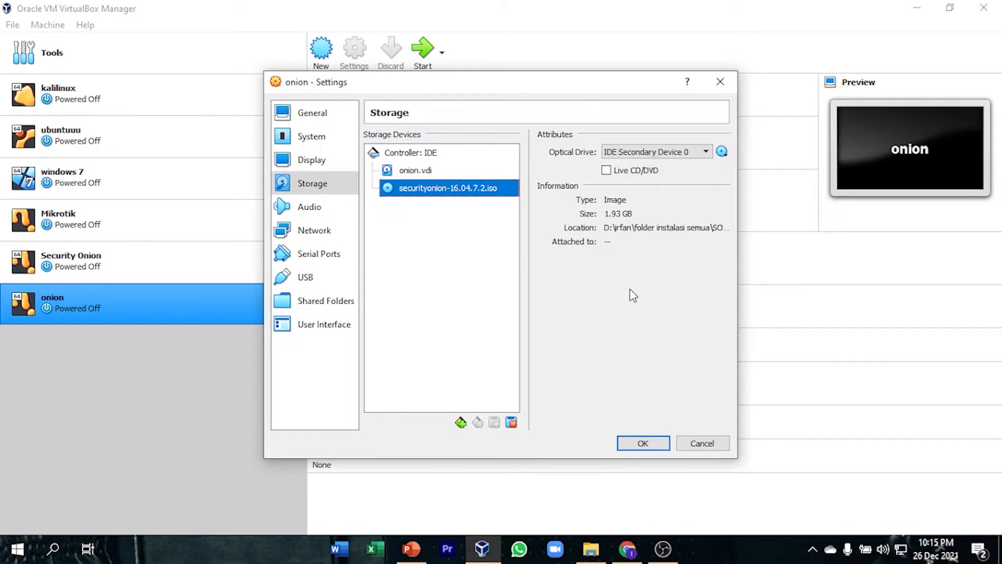
pyautogui.click(652, 443)
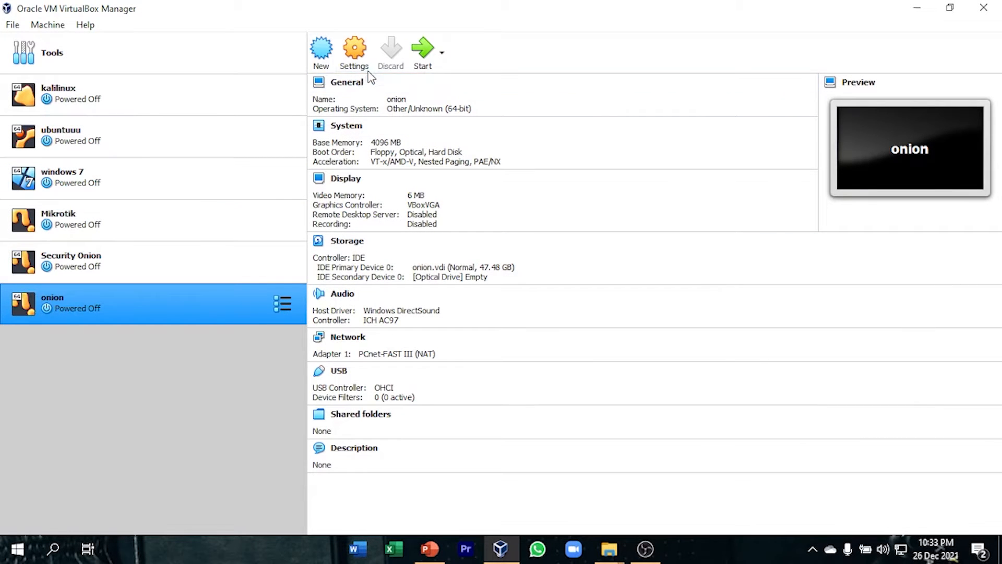
# Attach the onion machine's network Adapter 1 to the Internal Network intnet with Promiscuous Mode set to Allow All.
pyautogui.click(356, 59)
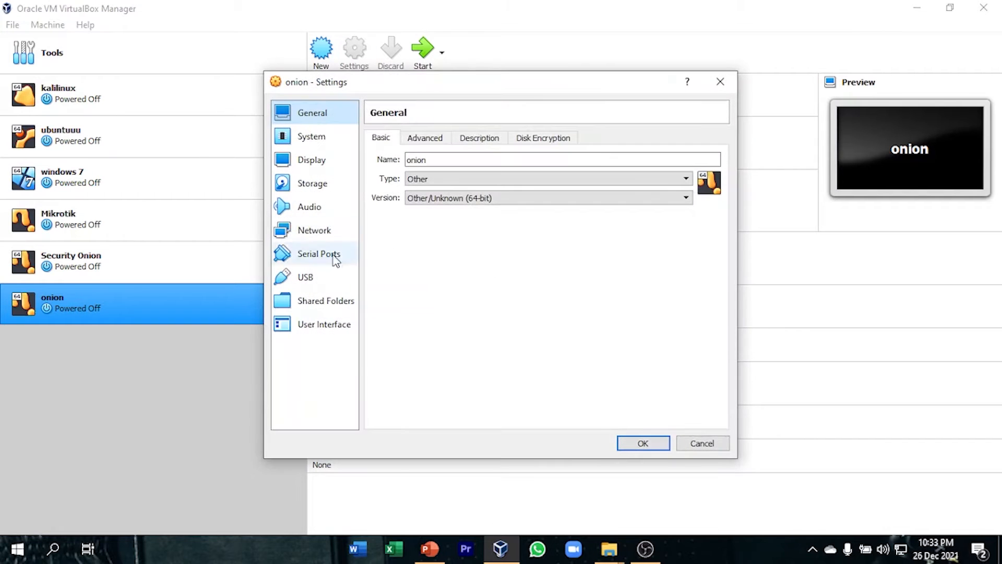
pyautogui.click(318, 230)
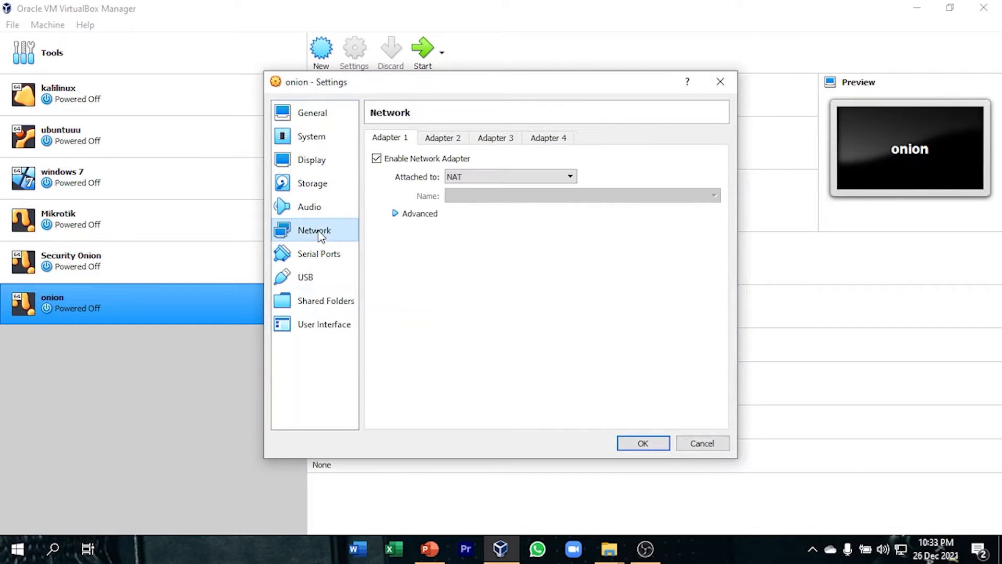
pyautogui.click(506, 178)
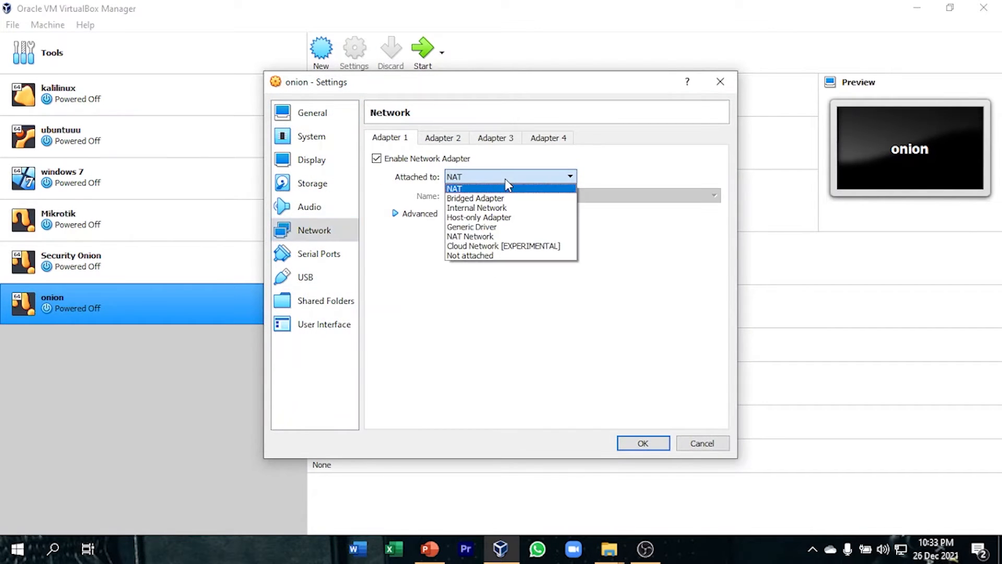
pyautogui.click(504, 208)
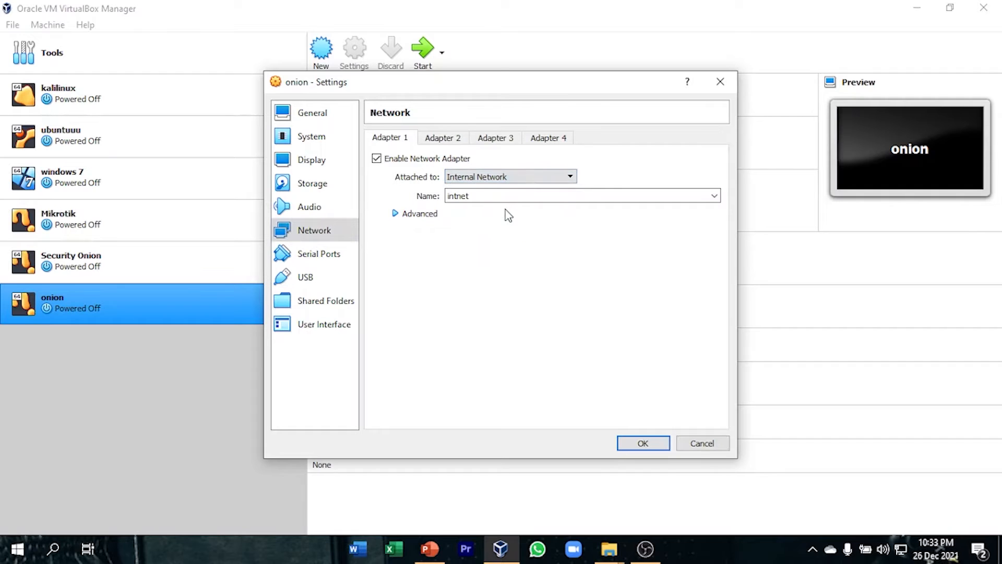
pyautogui.click(400, 217)
pyautogui.click(475, 252)
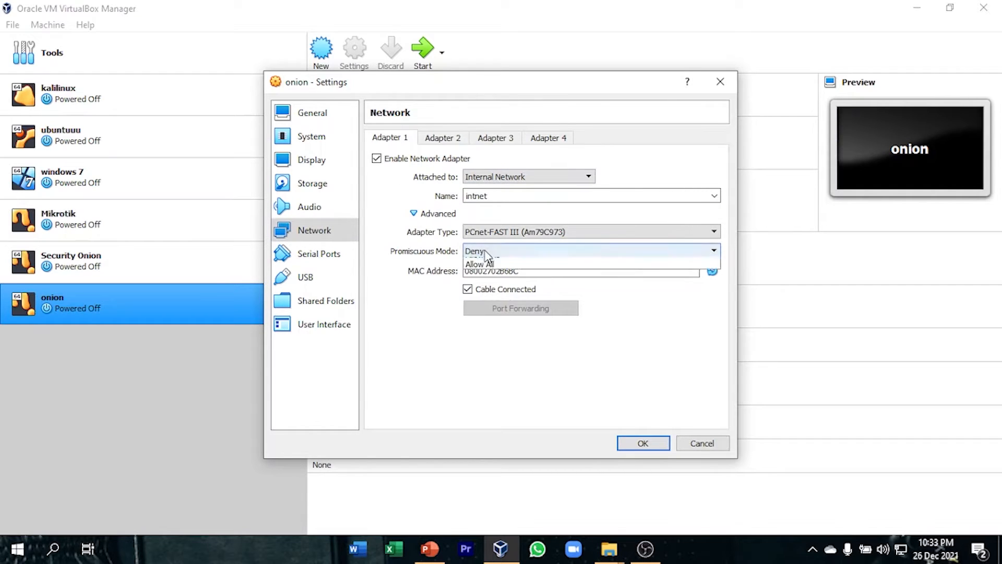
pyautogui.click(498, 282)
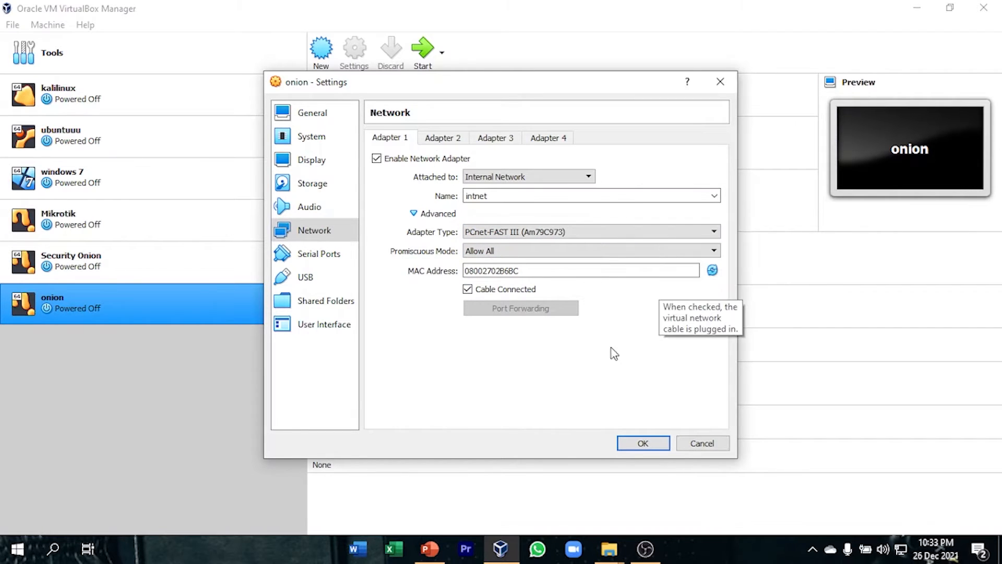
pyautogui.click(644, 443)
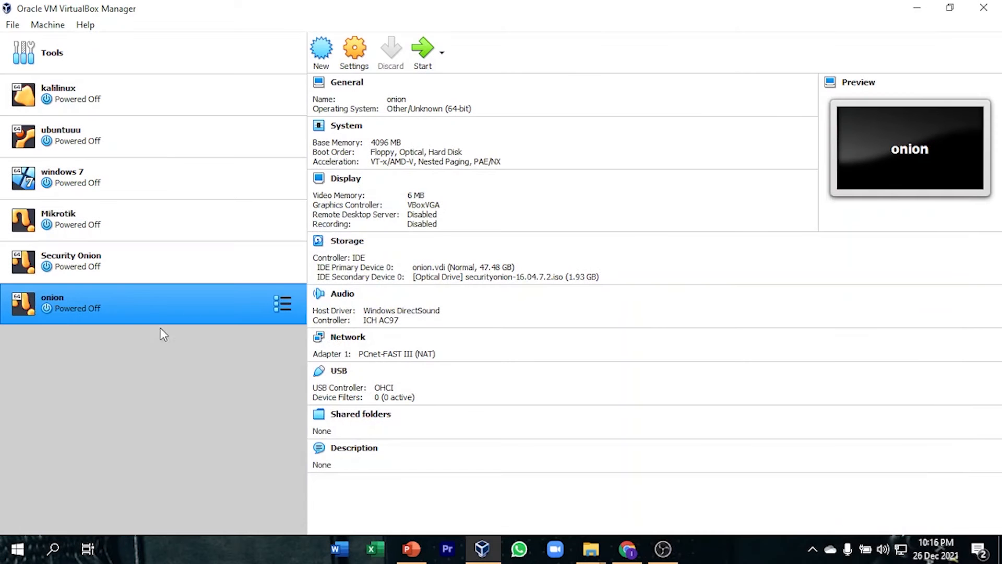
# Start the onion machine in a maximized window, boot SecurityOnion 16.04.7.2 and dismiss the mouse integration notice.
pyautogui.click(423, 50)
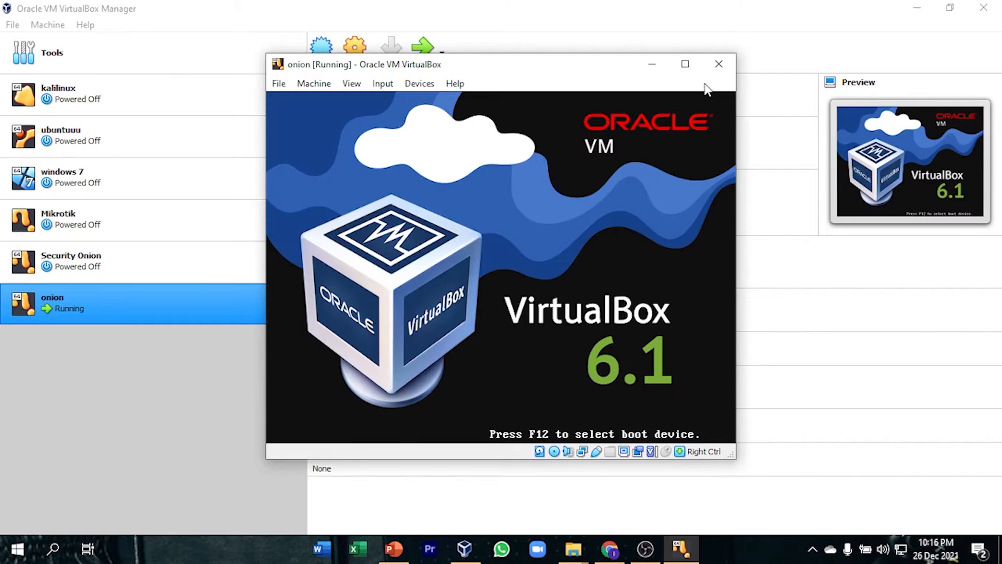
pyautogui.click(685, 64)
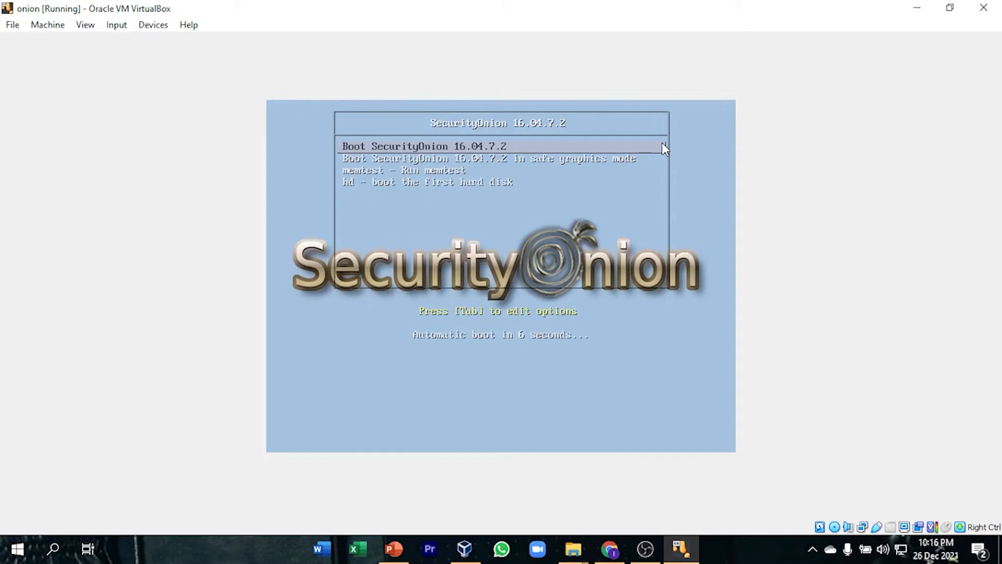
pyautogui.press('Return')
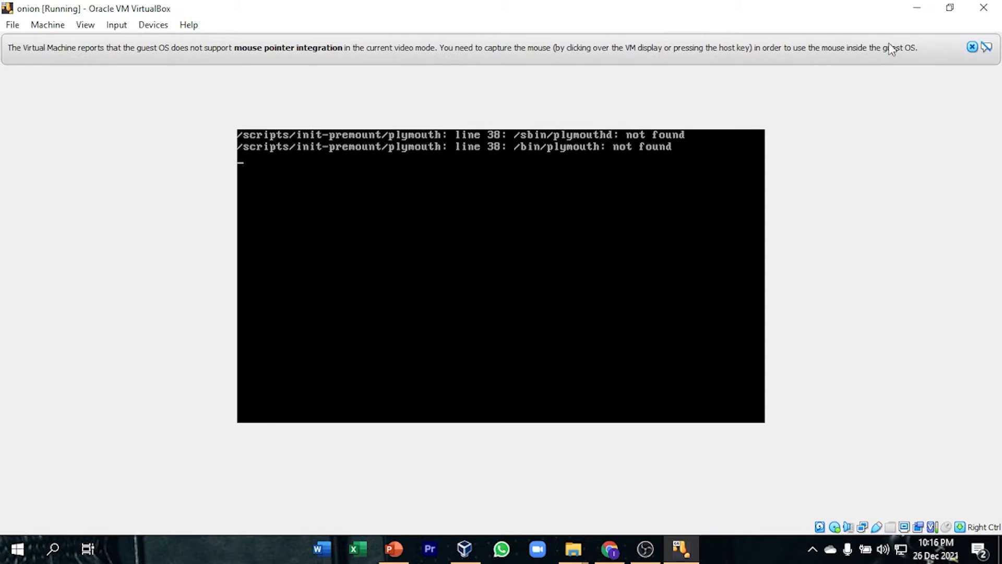
pyautogui.click(985, 47)
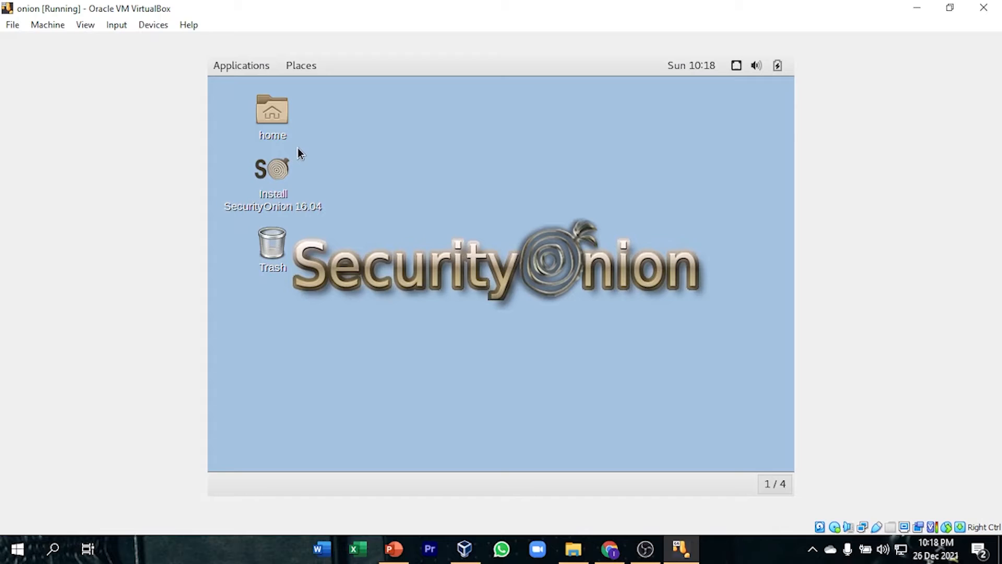
# Launch the SecurityOnion 16.04 installer in English and proceed to the installation type without updates or third-party software.
pyautogui.click(283, 173)
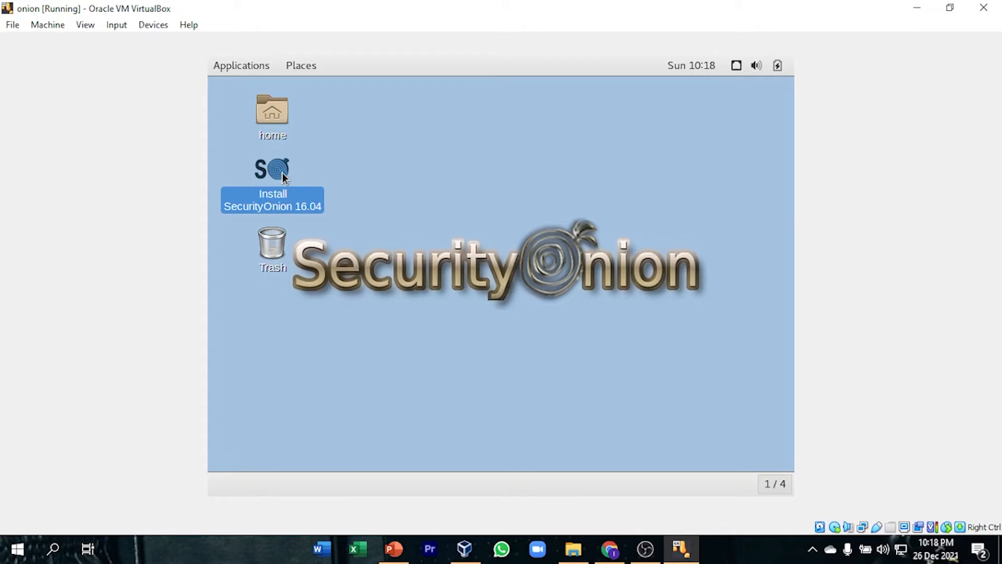
pyautogui.doubleClick(283, 173)
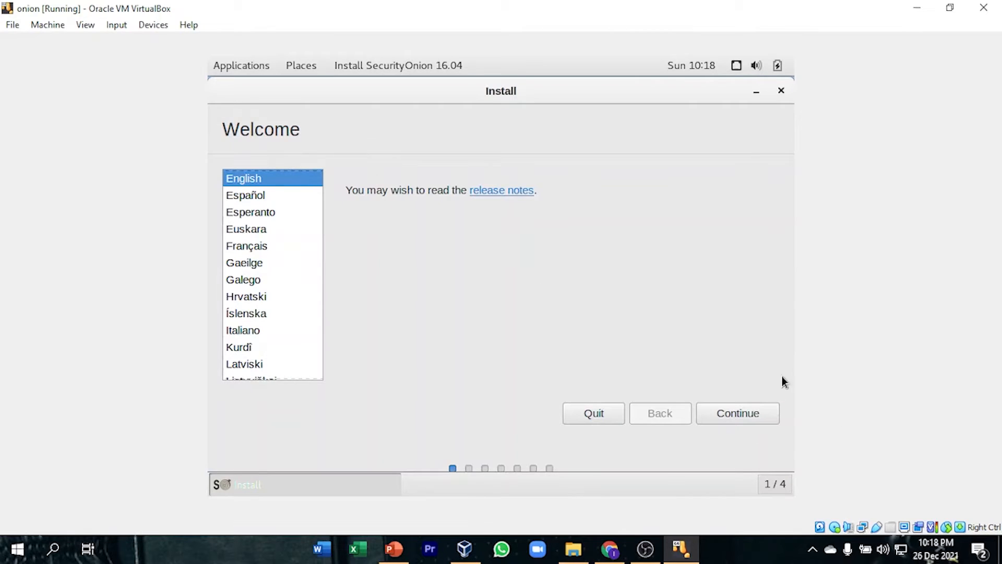
pyautogui.click(754, 415)
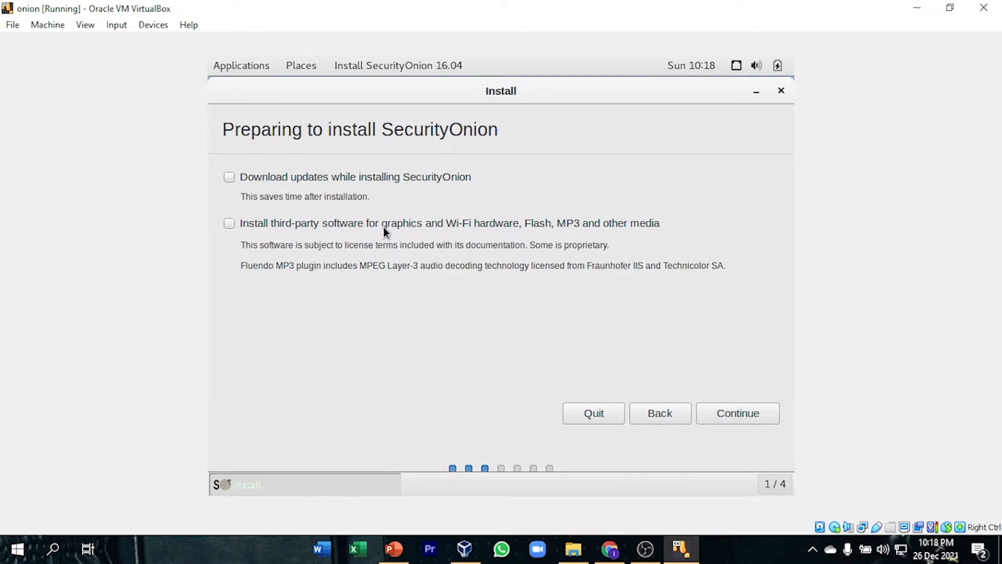
pyautogui.click(749, 421)
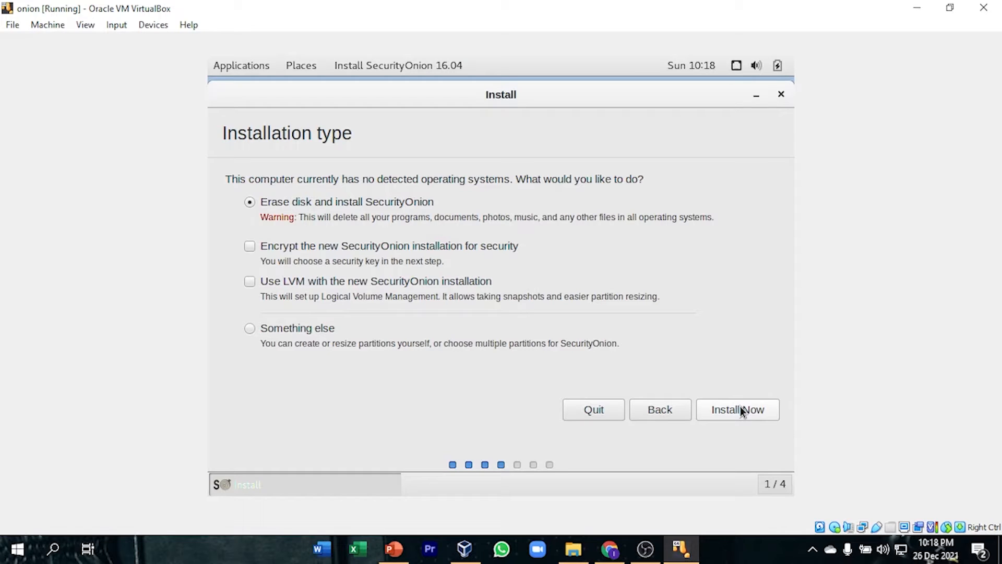
# Start the installation with the option to erase the disk and confirm writing the partition changes to sda.
pyautogui.click(740, 406)
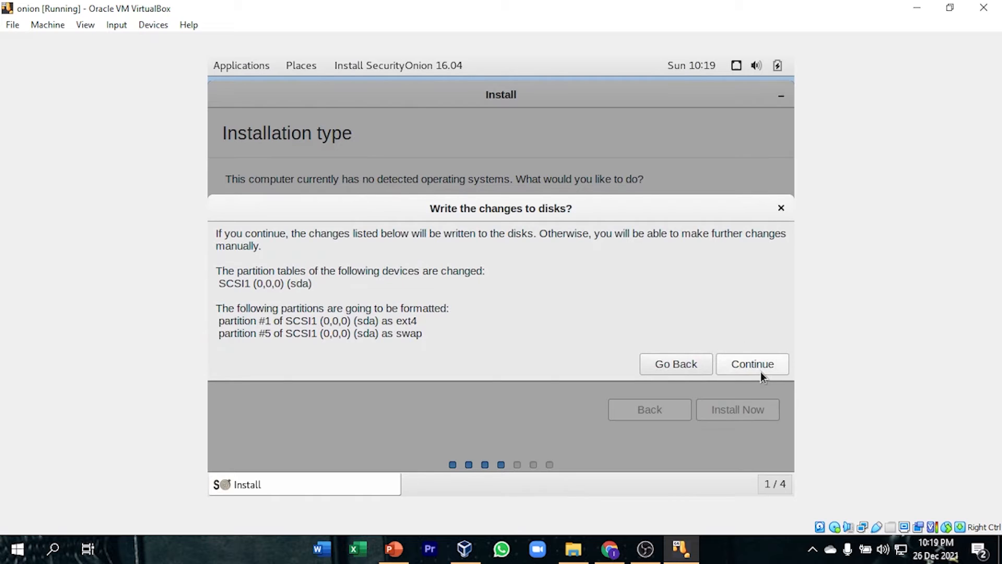
pyautogui.click(756, 371)
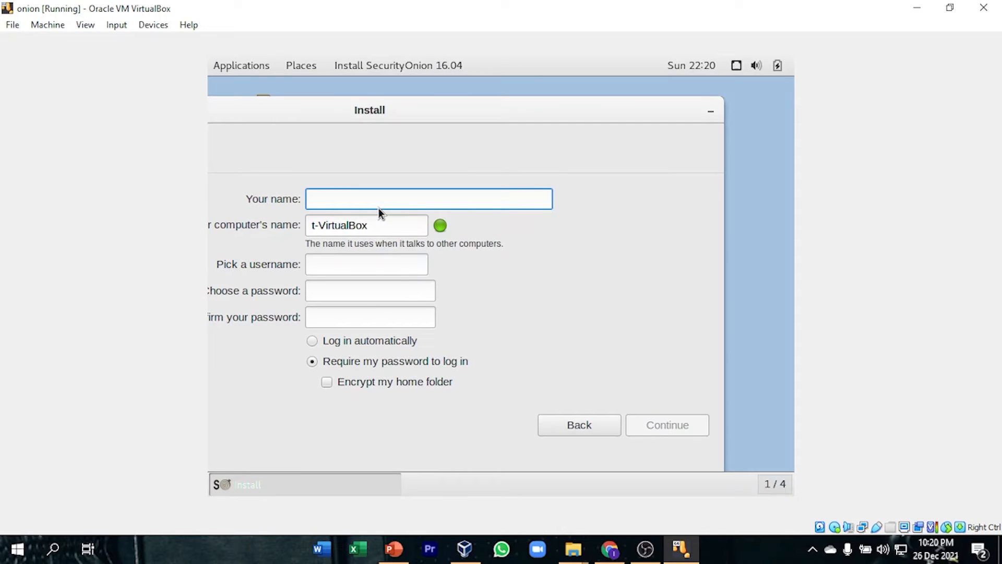
# Create the installer account with name and username test, enter and confirm its password, enable automatic login and continue.
pyautogui.write('test')
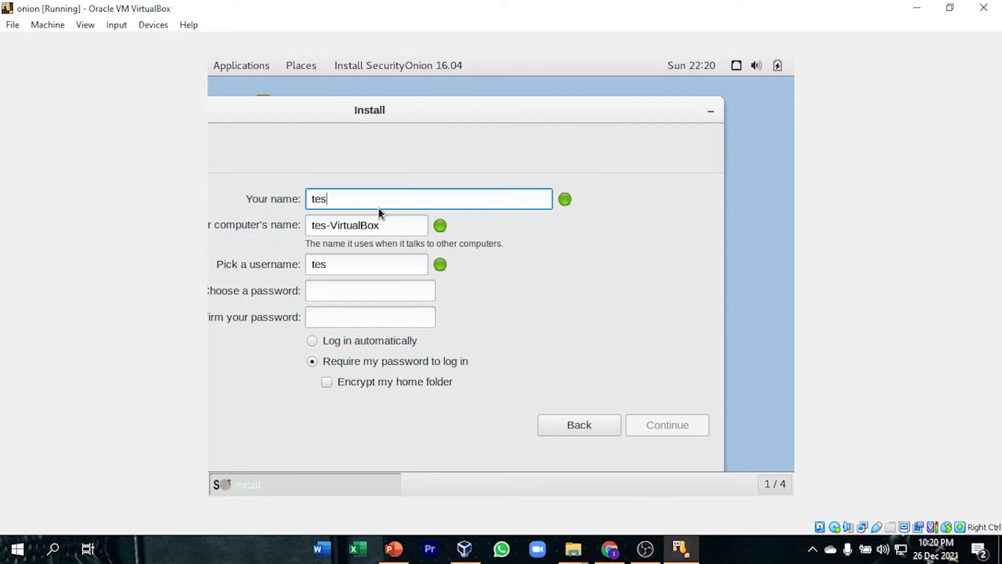
pyautogui.click(357, 291)
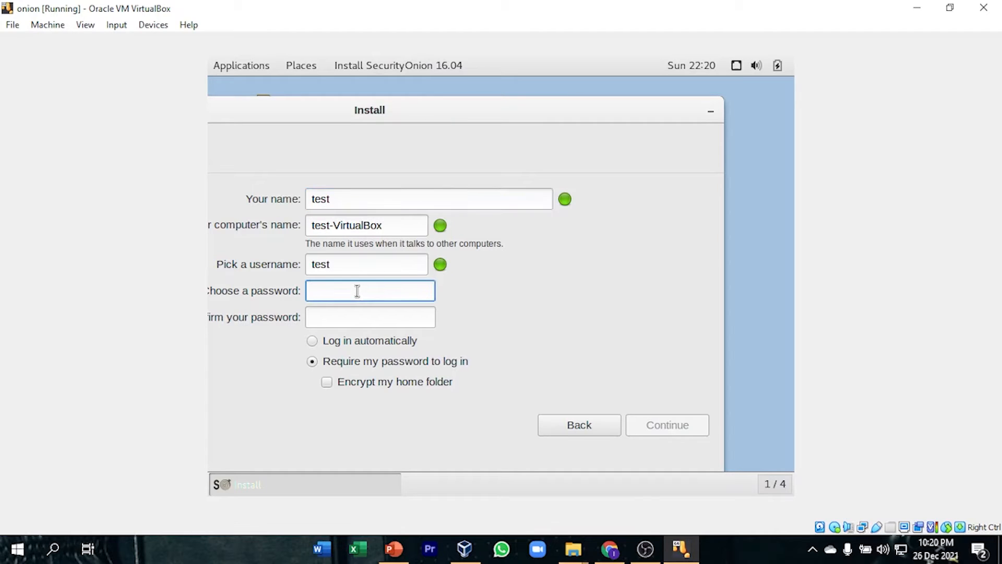
pyautogui.write('test12')
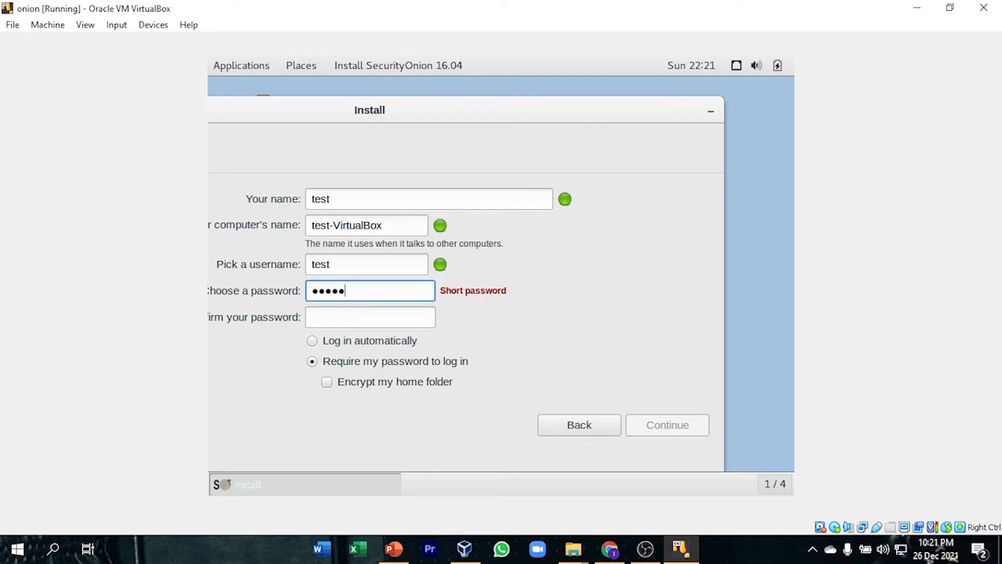
pyautogui.write('345')
pyautogui.click(347, 316)
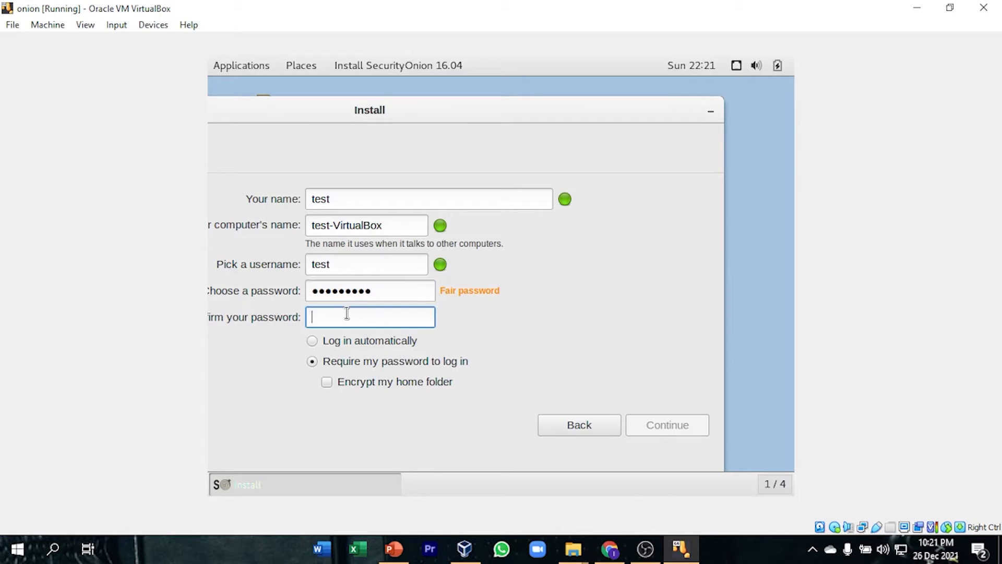
pyautogui.write('test12345')
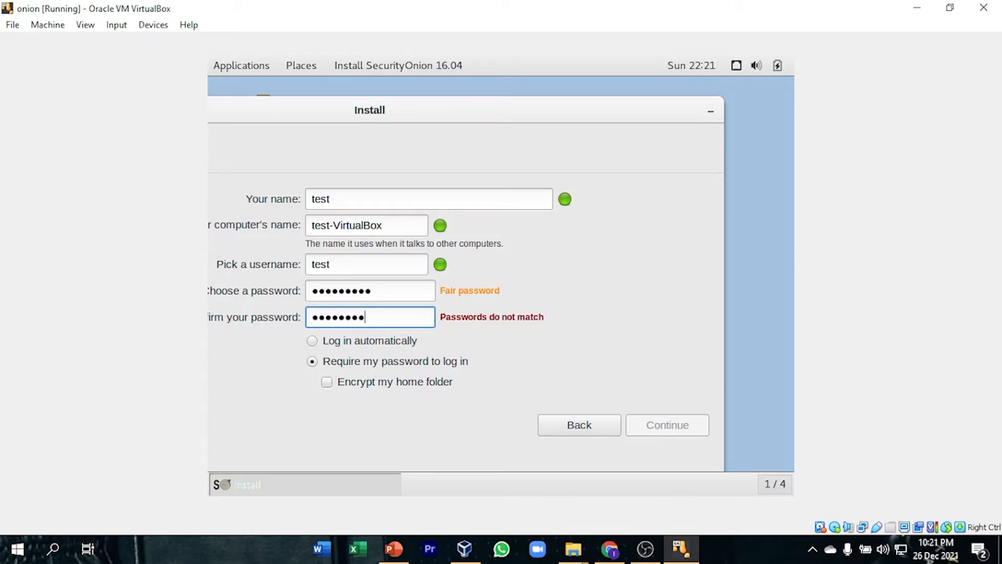
pyautogui.click(340, 346)
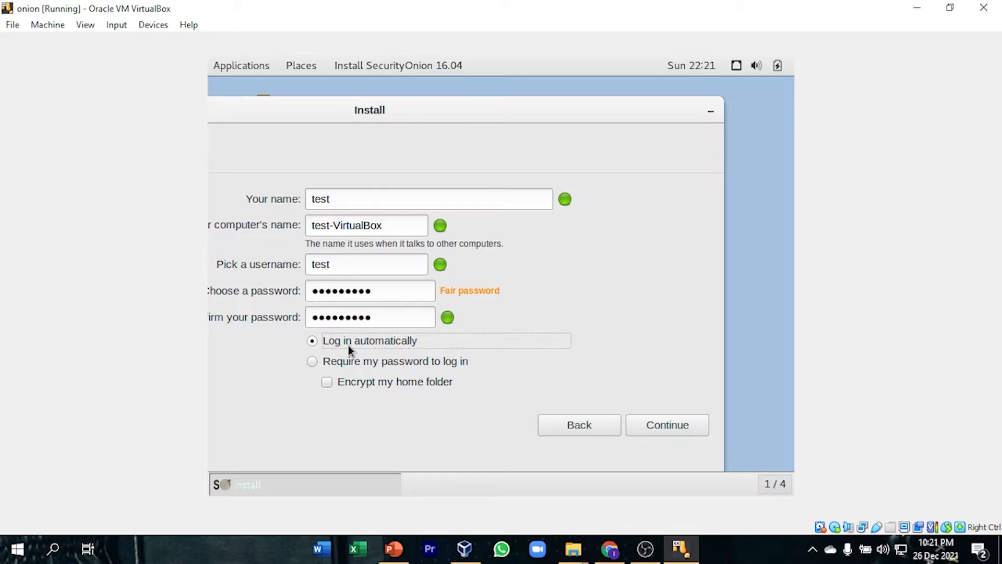
pyautogui.click(674, 425)
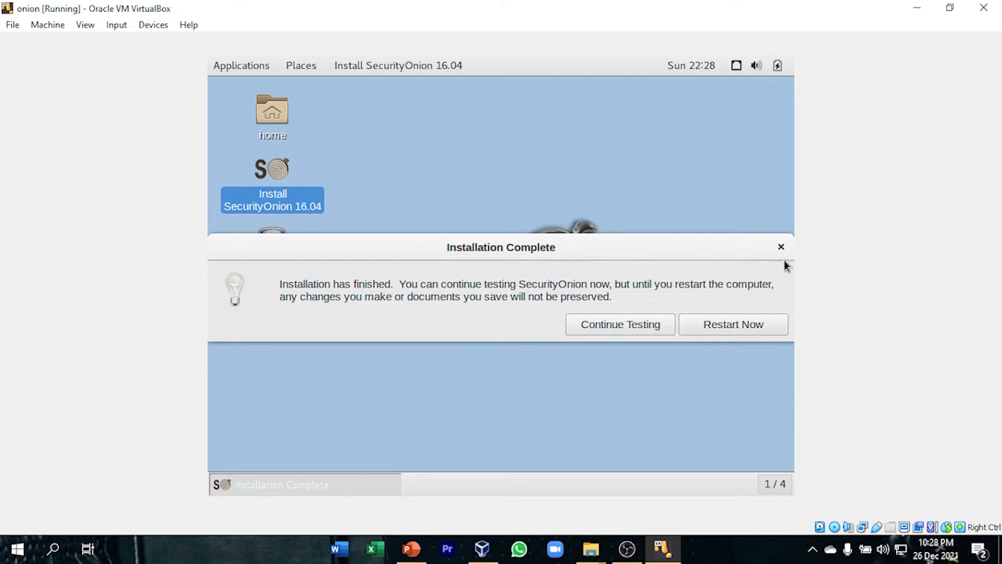
# Restart into the installed system and run the desktop's Setup, authorizing it with the administrator password.
pyautogui.click(734, 325)
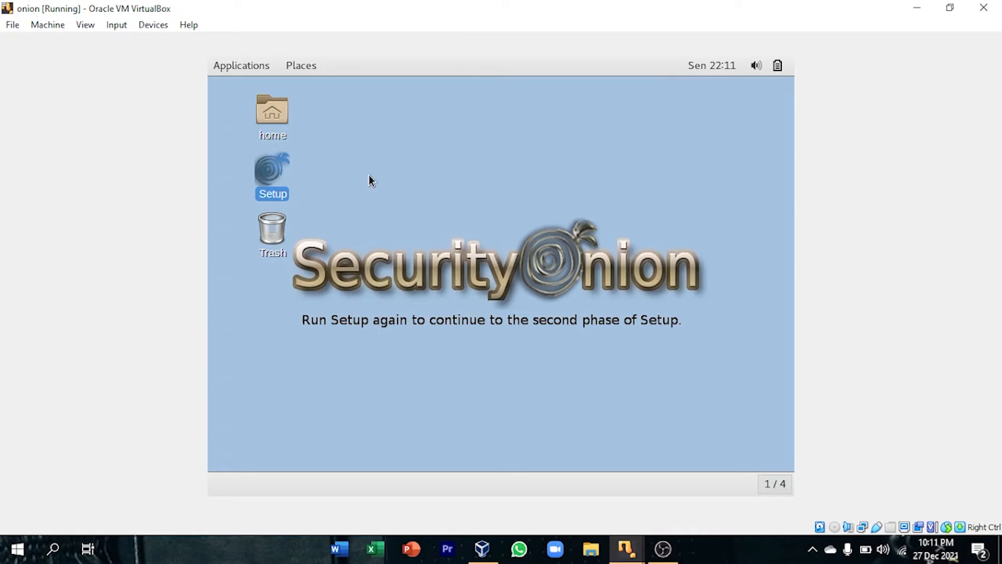
pyautogui.doubleClick(276, 175)
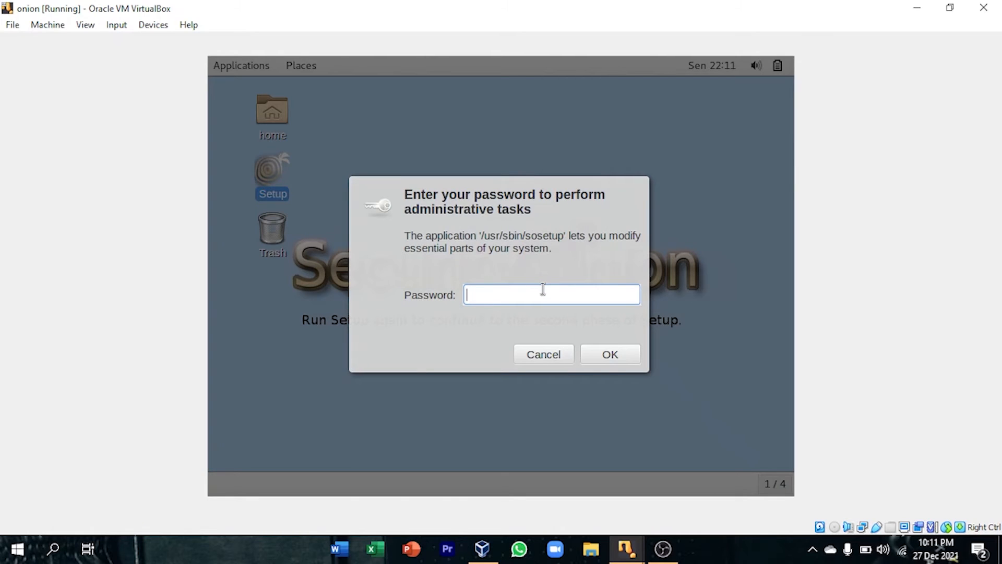
pyautogui.write('*********')
pyautogui.click(619, 352)
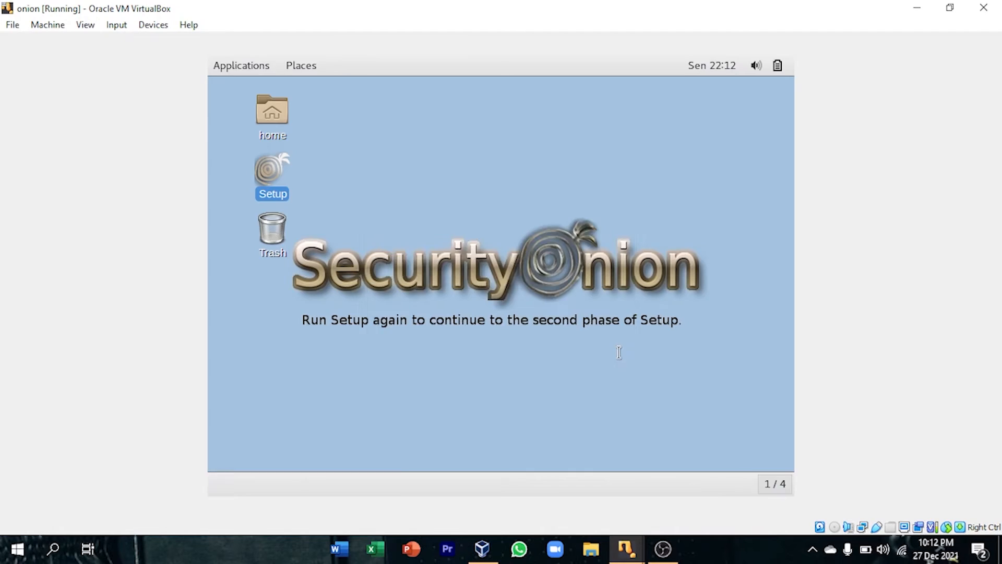
# Continue the second phase of Security Onion Setup, skipping network configuration and choosing Evaluation Mode.
pyautogui.click(597, 397)
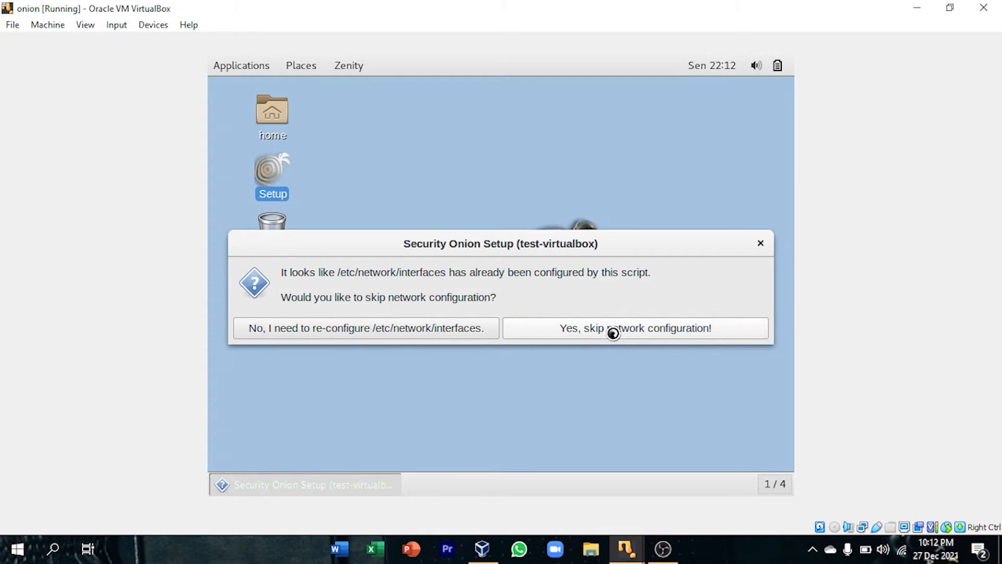
pyautogui.click(585, 321)
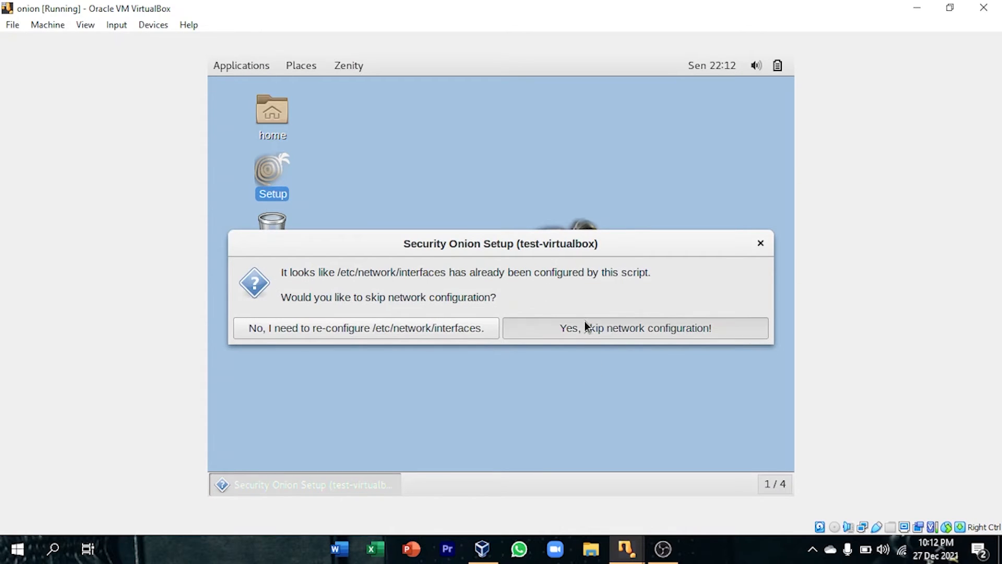
pyautogui.click(585, 397)
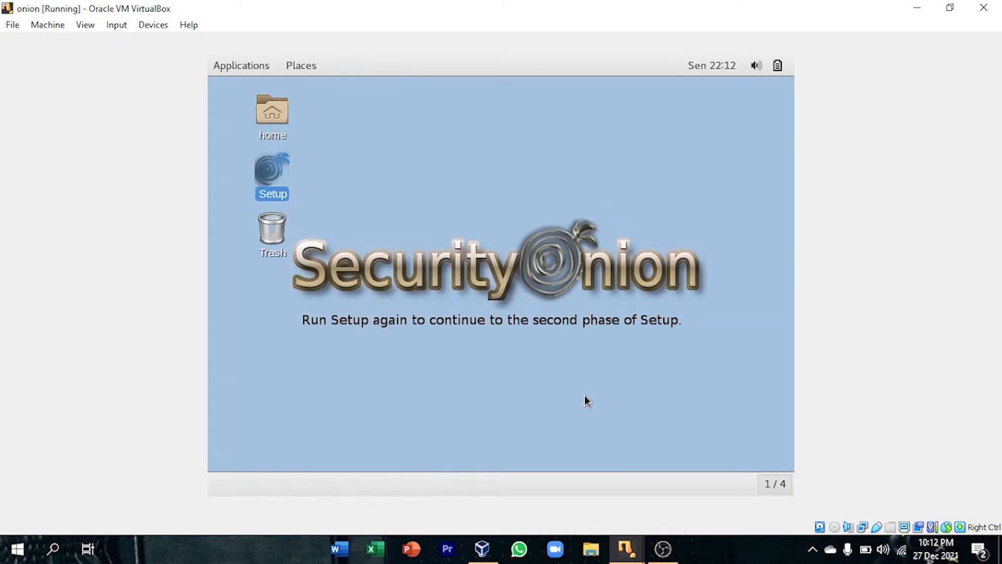
pyautogui.click(577, 400)
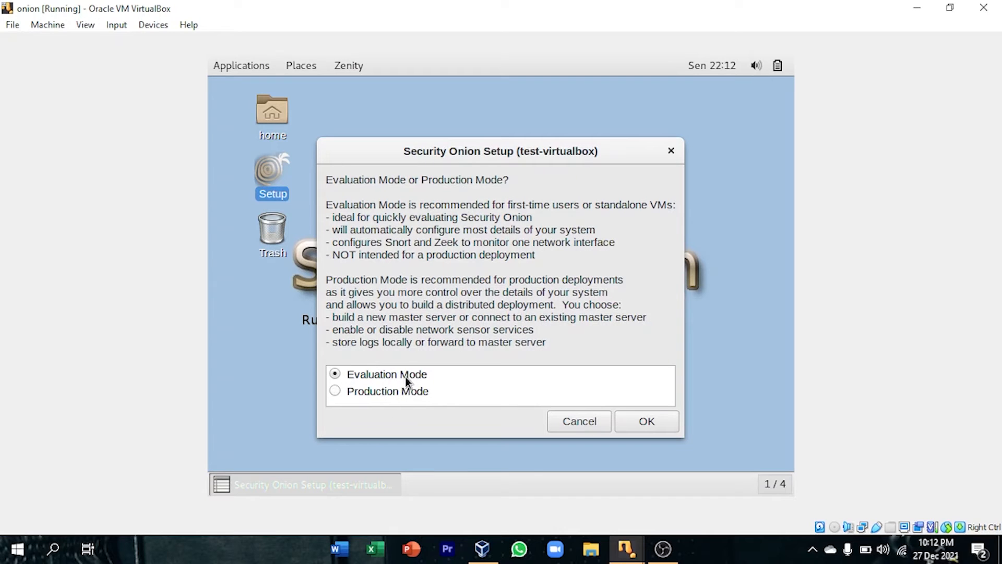
pyautogui.click(645, 418)
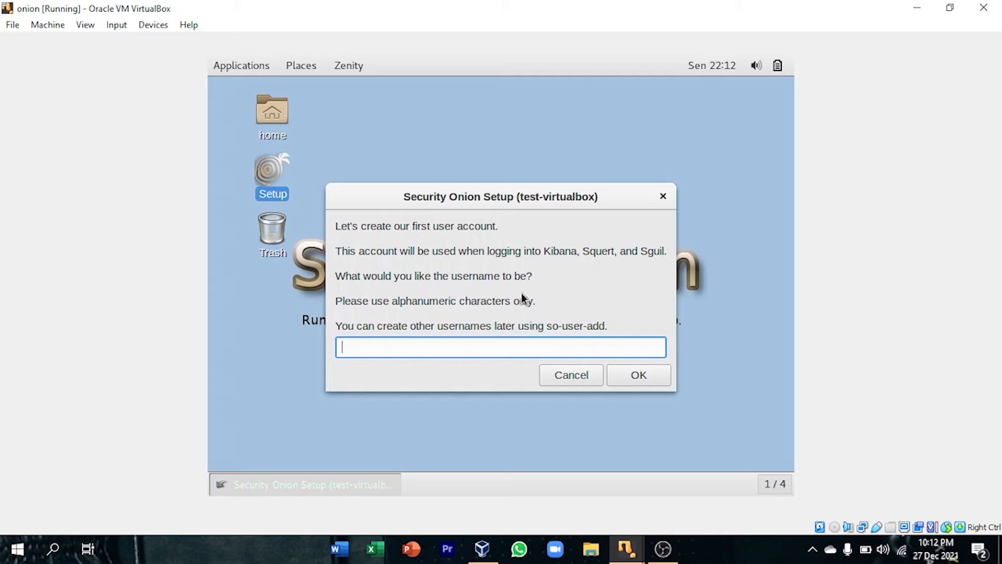
# Create the first Security Onion user account with a username and confirmed password, and proceed with the setup changes.
pyautogui.write('irfan')
pyautogui.click(655, 374)
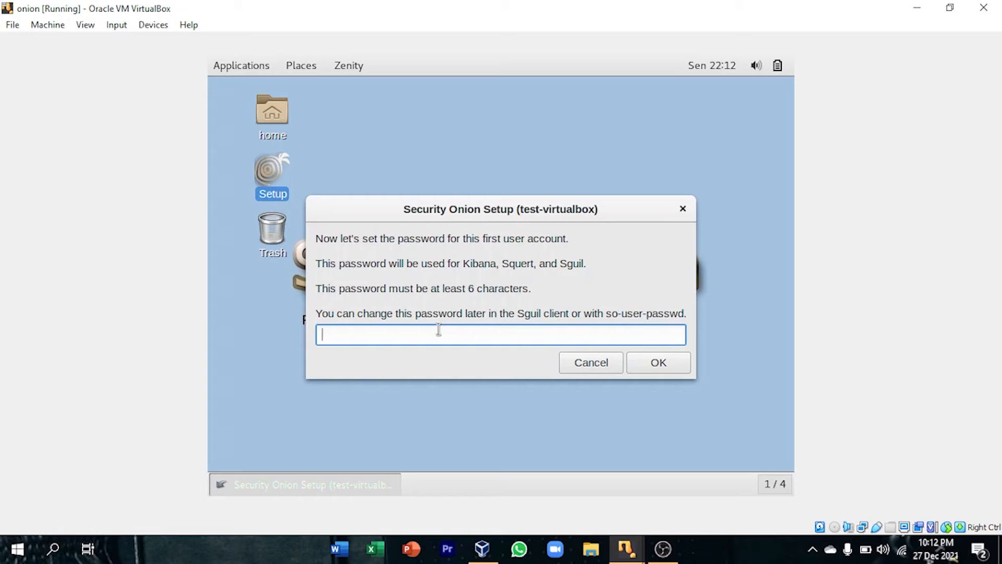
pyautogui.write('******')
pyautogui.click(653, 362)
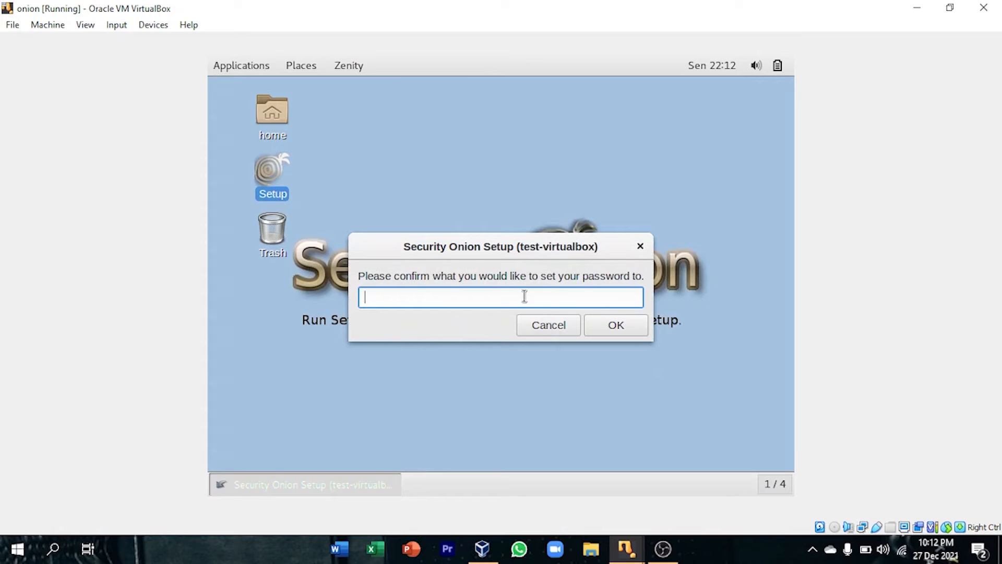
pyautogui.write('******')
pyautogui.click(598, 322)
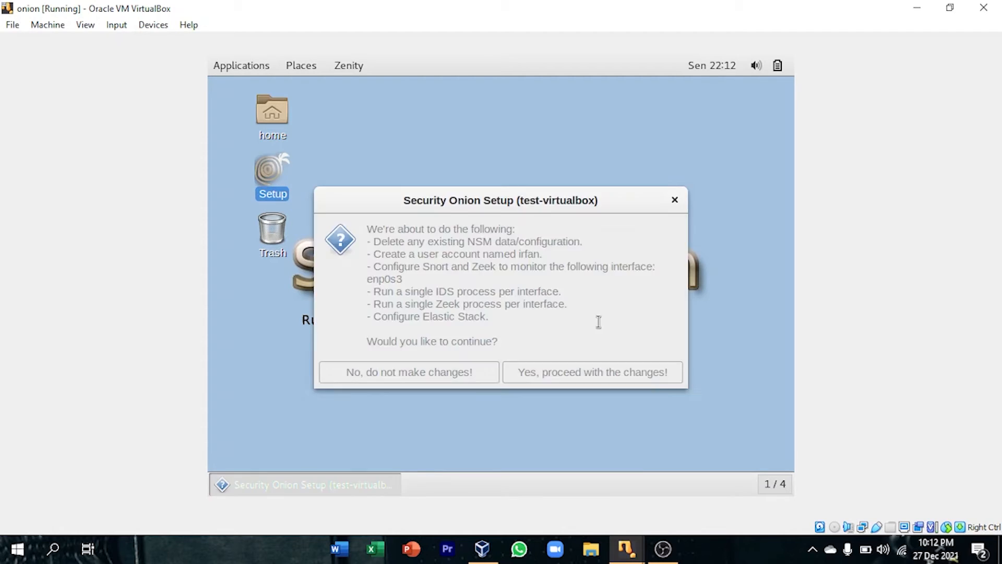
pyautogui.click(609, 371)
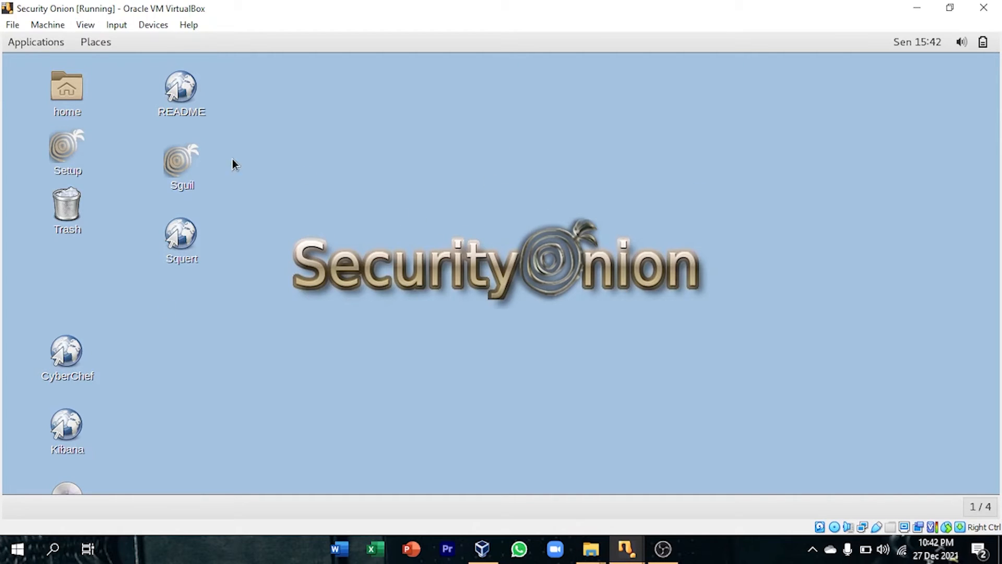
# Launch Sguil and log in to localhost on port 7734 with the account's username and password.
pyautogui.doubleClick(185, 175)
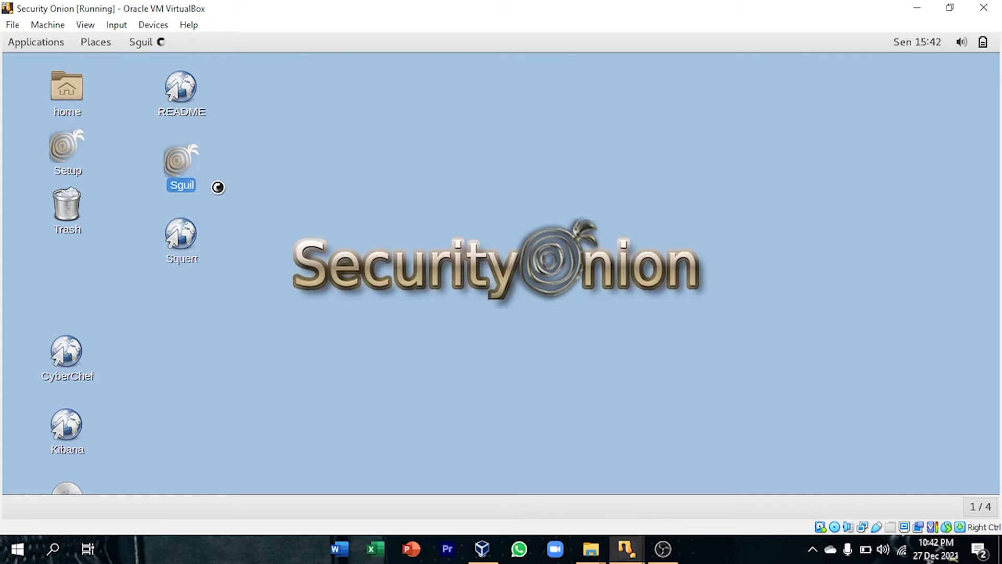
pyautogui.moveTo(145, 76); pyautogui.dragTo(416, 103)
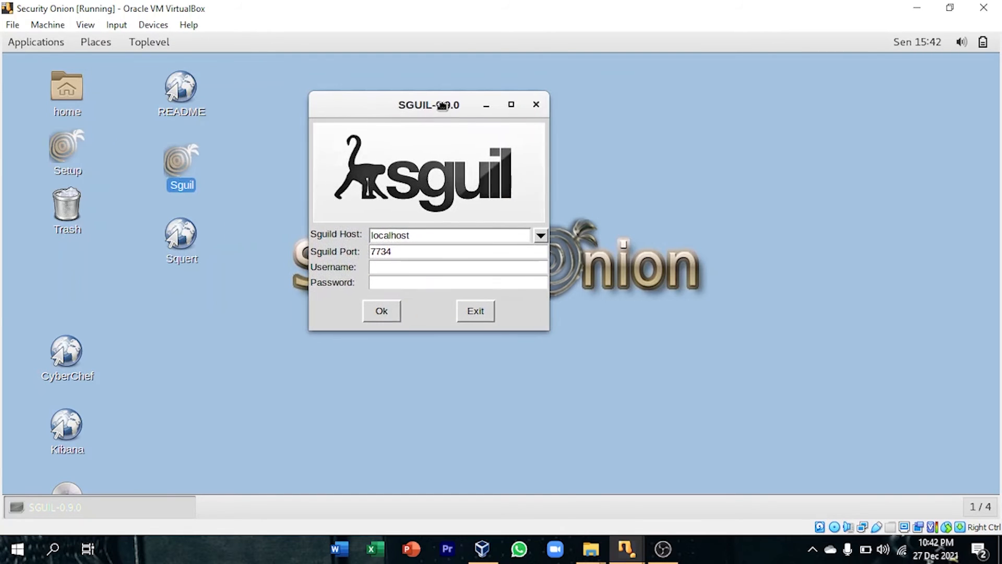
pyautogui.click(397, 262)
pyautogui.write('irfan')
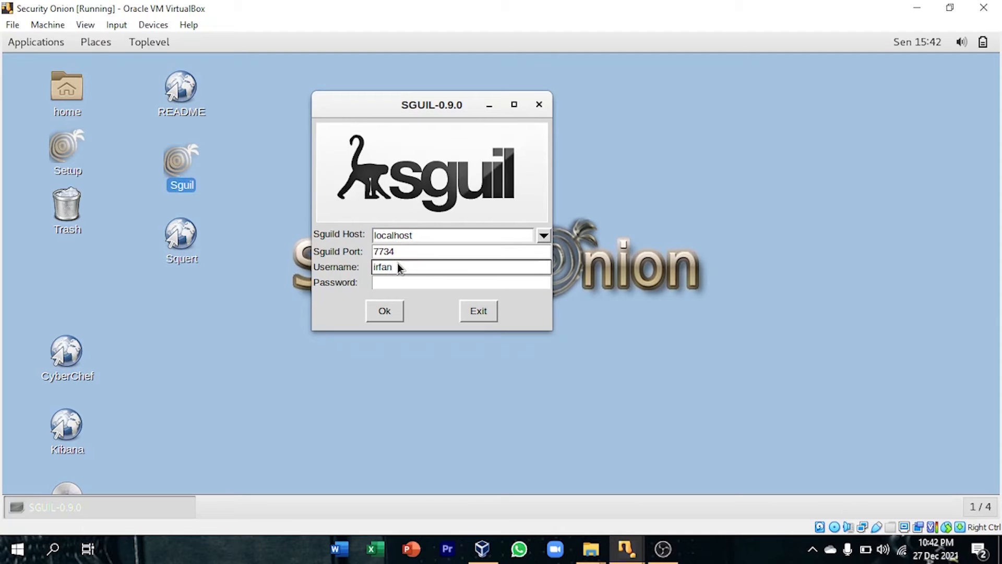
pyautogui.press('Tab')
pyautogui.write('**')
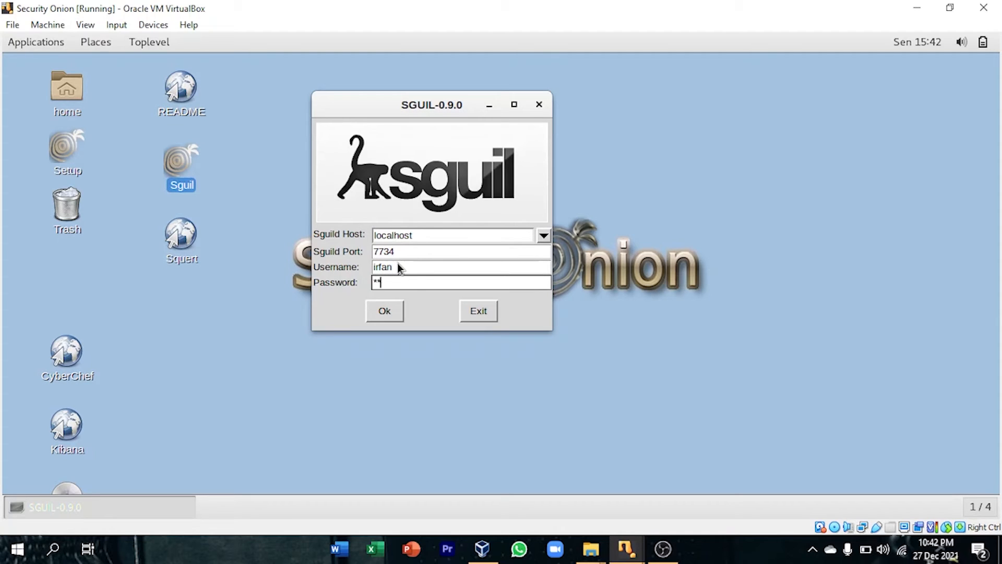
pyautogui.write('****')
pyautogui.press('Return')
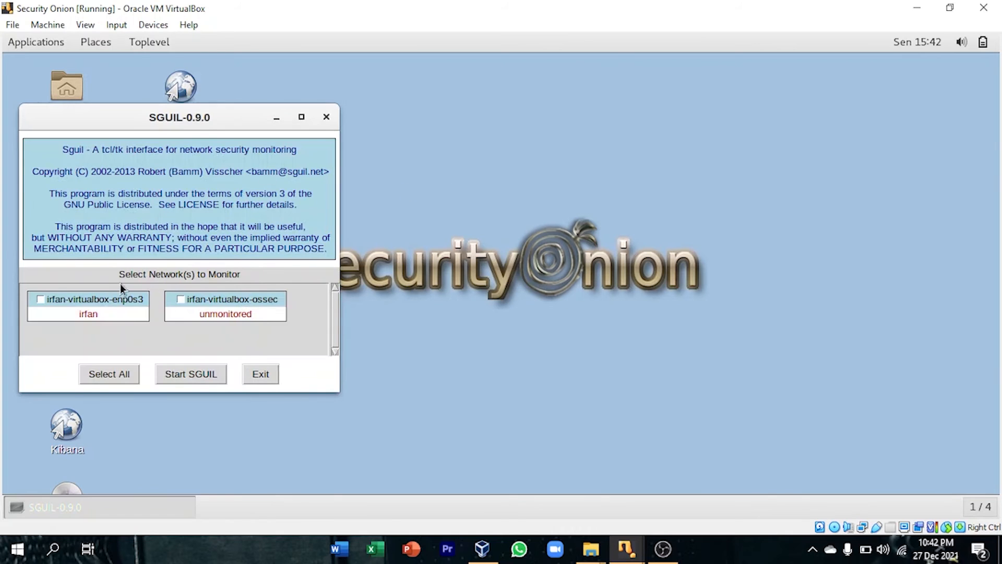
# Select only the enp0s3 network for monitoring and start SGUIL after viewing the Mikrotik machine's console.
pyautogui.moveTo(213, 123); pyautogui.dragTo(538, 85)
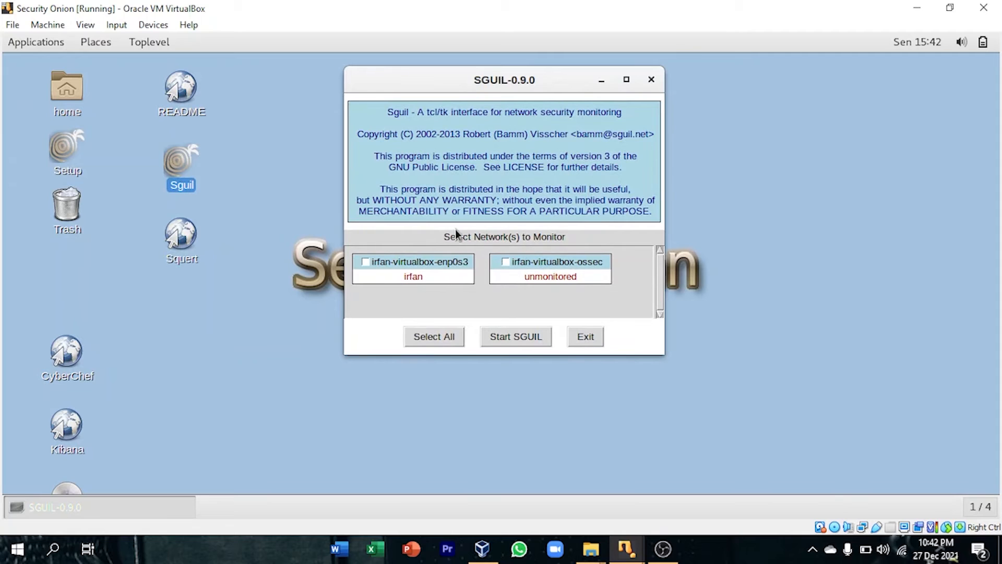
pyautogui.click(444, 264)
pyautogui.moveTo(626, 548)
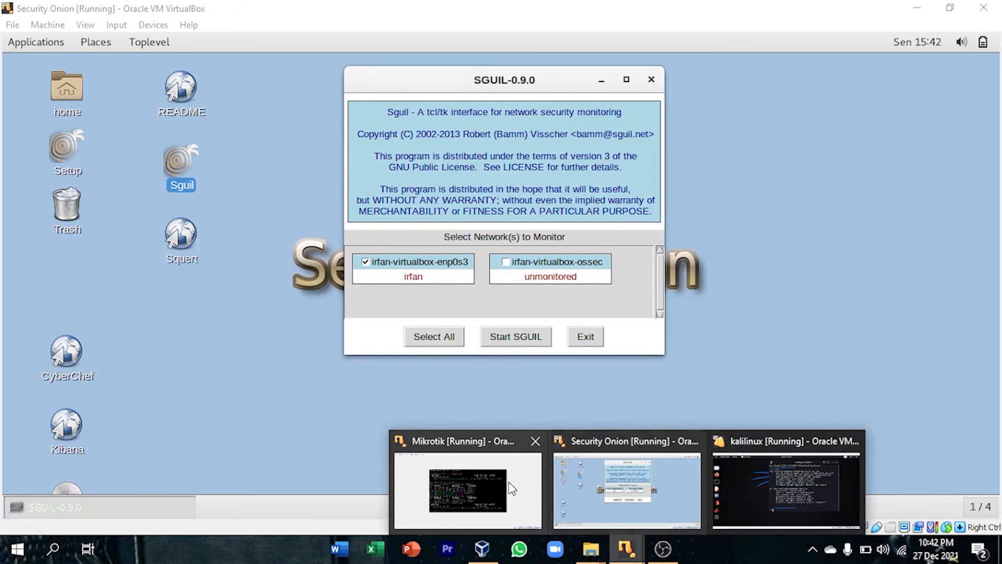
pyautogui.click(467, 488)
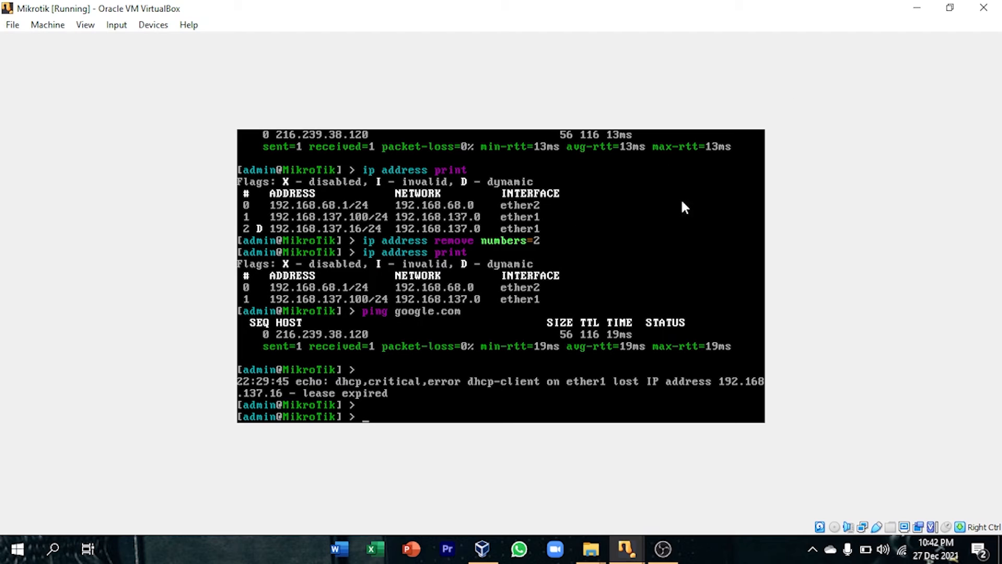
pyautogui.click(917, 7)
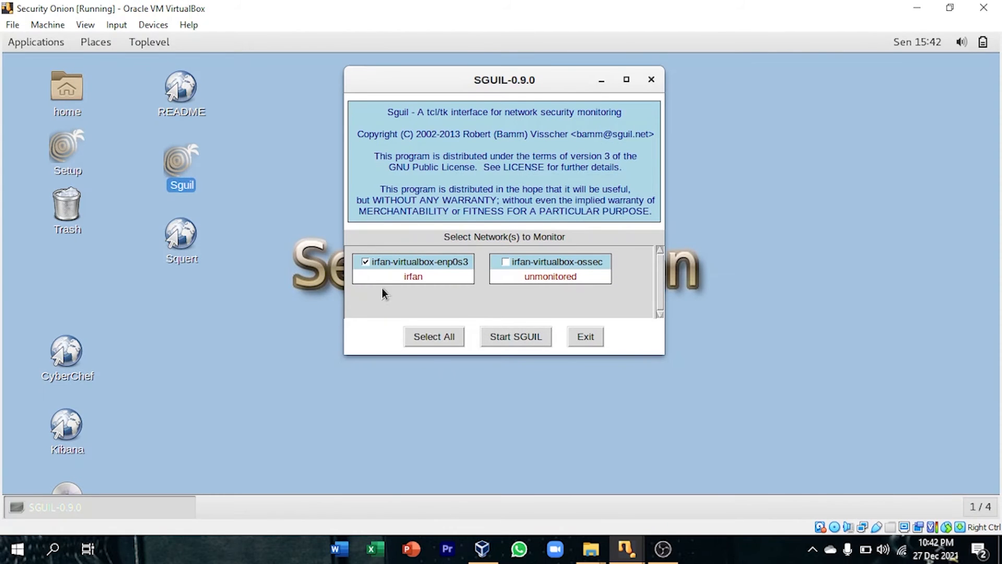
pyautogui.click(503, 337)
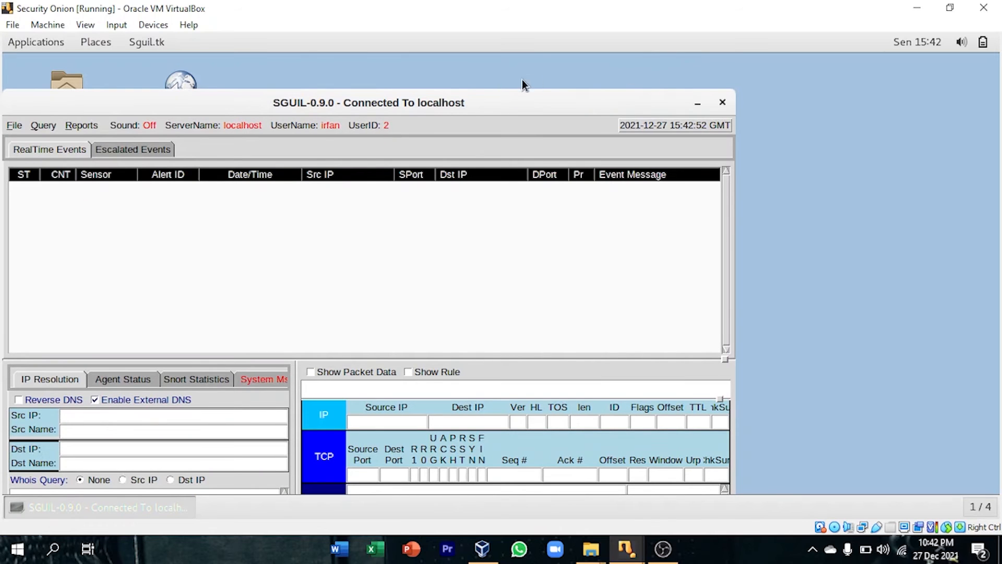
pyautogui.moveTo(382, 99); pyautogui.dragTo(523, 69)
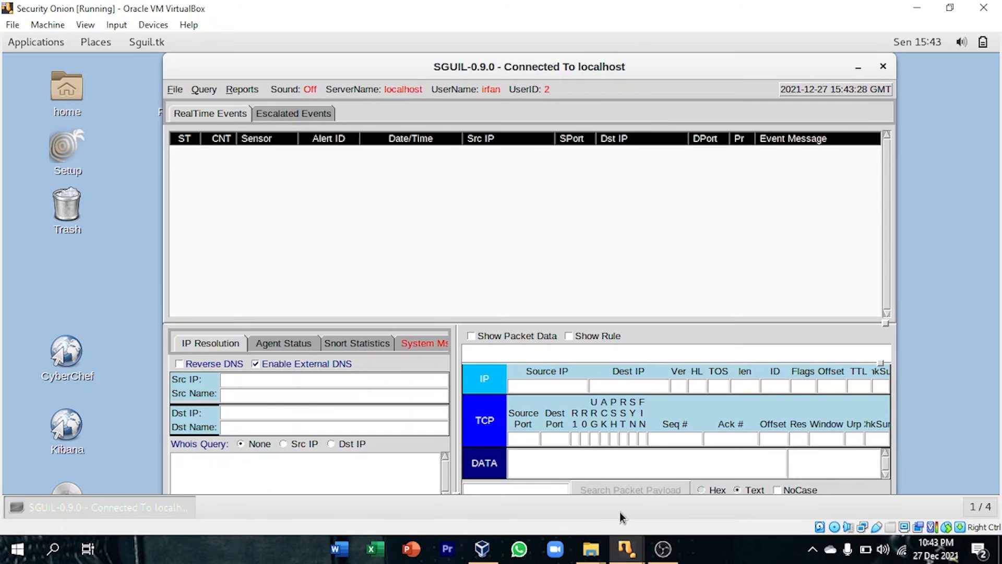
# Switch to the kalilinux machine and highlight the eth0 IPv4 address in the terminal's ifconfig output.
pyautogui.moveTo(627, 548)
pyautogui.click(765, 462)
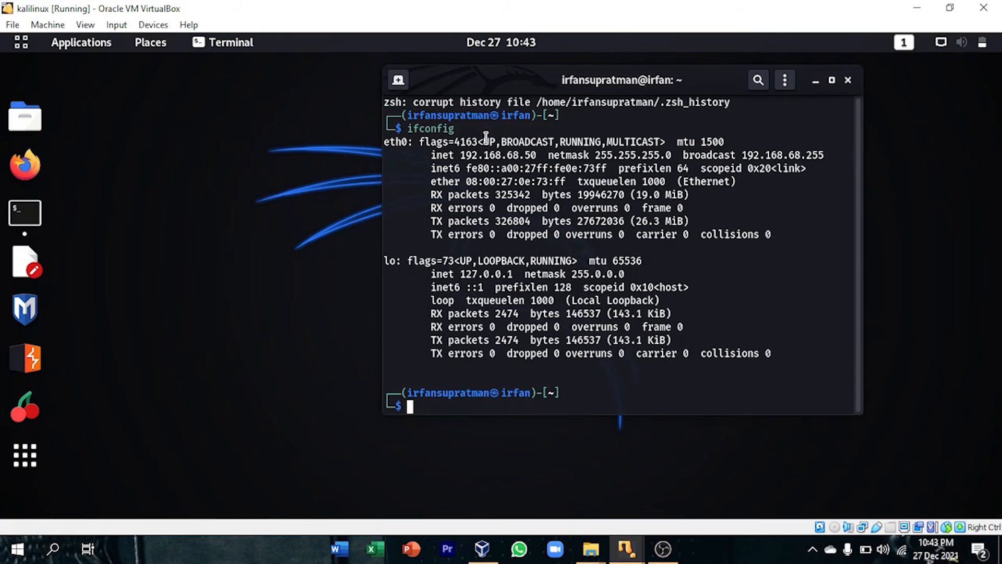
pyautogui.moveTo(601, 82); pyautogui.dragTo(581, 102)
pyautogui.moveTo(524, 175); pyautogui.dragTo(440, 174)
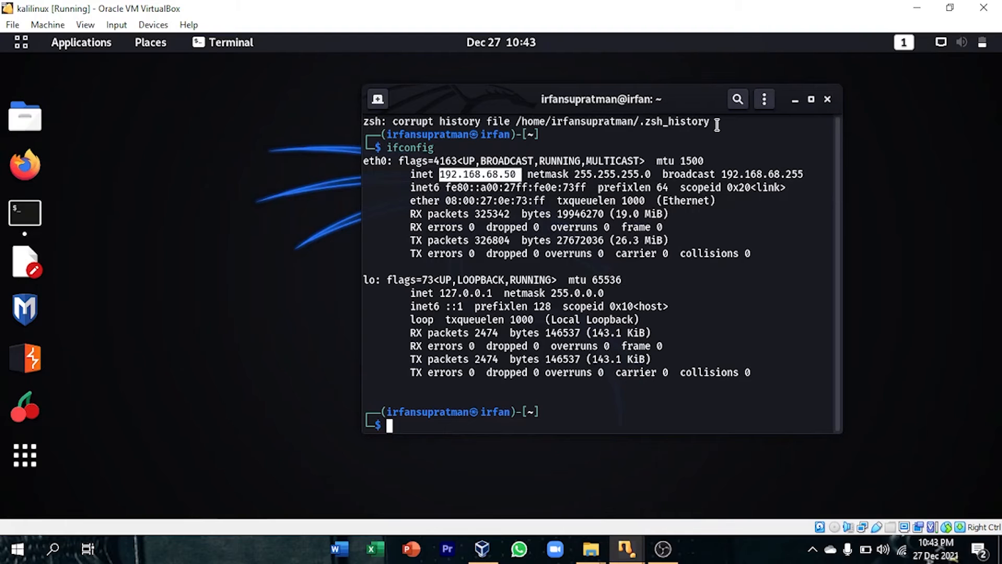
# Minimize the terminal, launch legion from the Vulnerability Analysis tools, and authenticate with the sudo password.
pyautogui.click(795, 100)
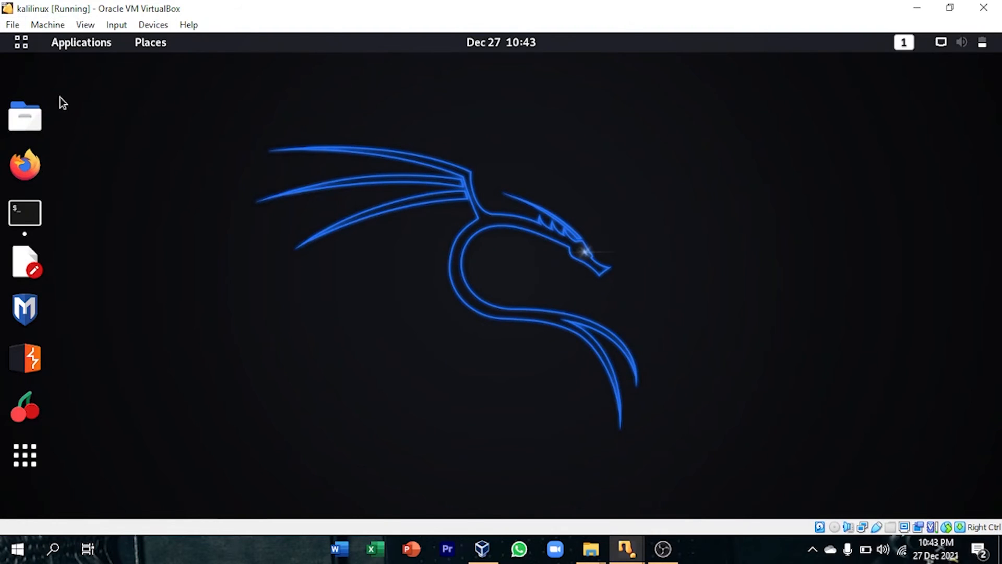
pyautogui.click(90, 43)
pyautogui.click(106, 113)
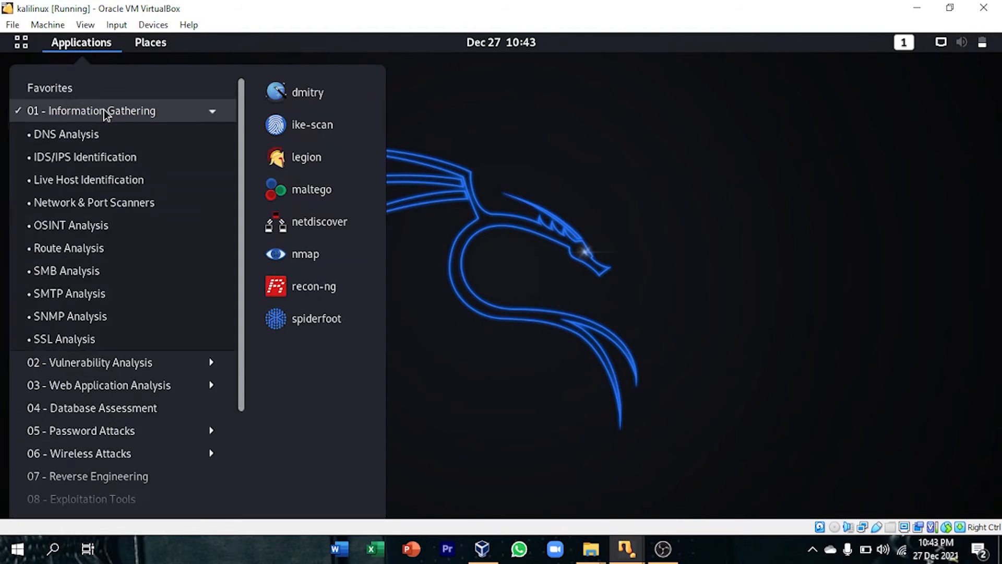
pyautogui.click(192, 119)
pyautogui.moveTo(168, 157)
pyautogui.moveTo(162, 136)
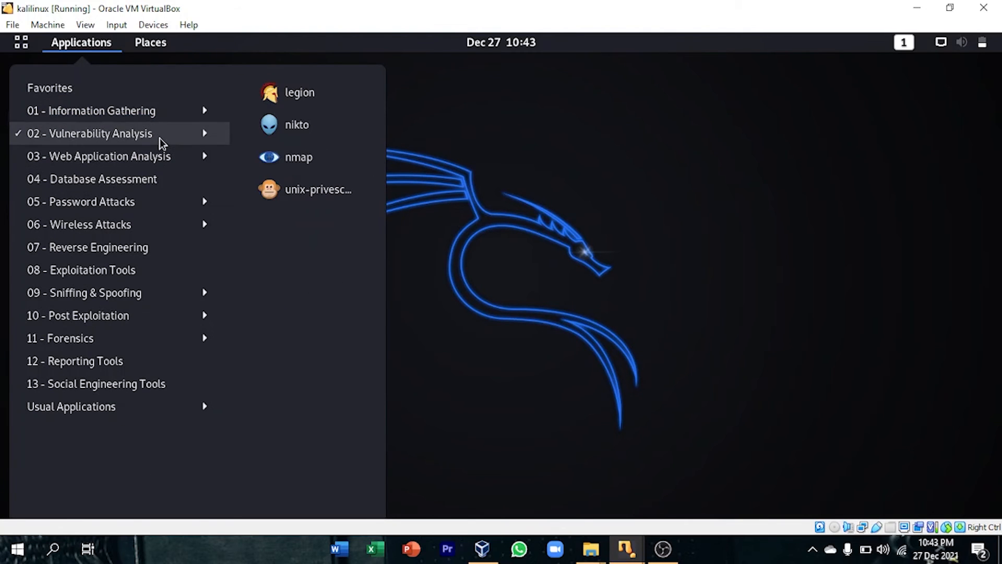
pyautogui.click(280, 107)
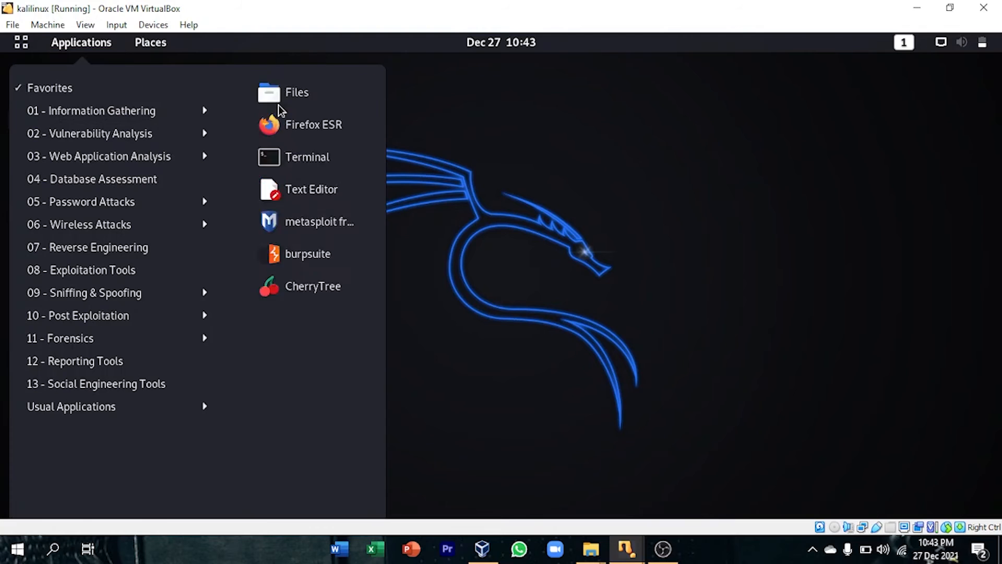
pyautogui.moveTo(287, 110); pyautogui.dragTo(516, 123)
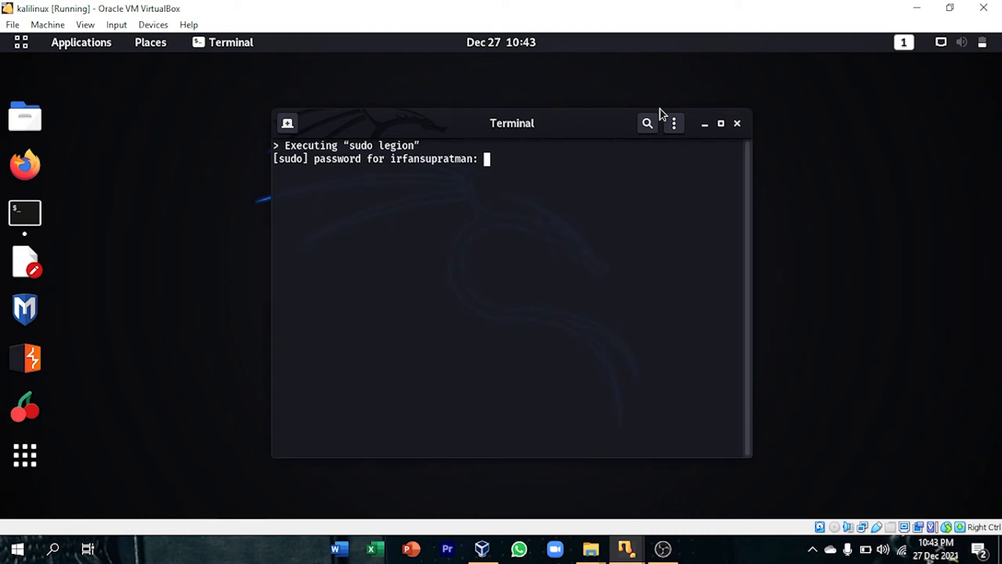
pyautogui.press('Return')
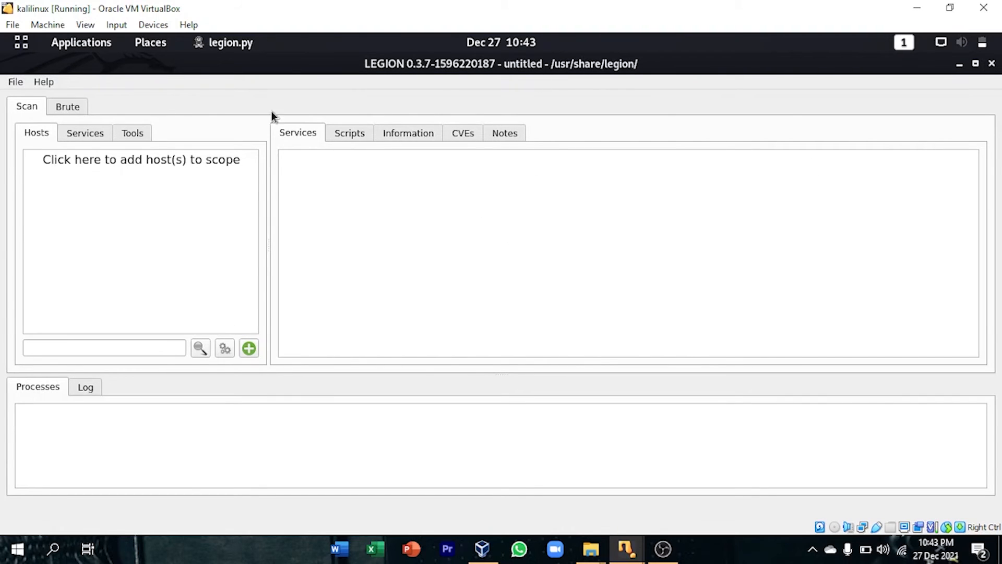
# Add host 192.168.68.1 to the Legion scope in Easy mode with host discovery and staged nmap scan, and submit the scan.
pyautogui.click(249, 349)
pyautogui.write('19')
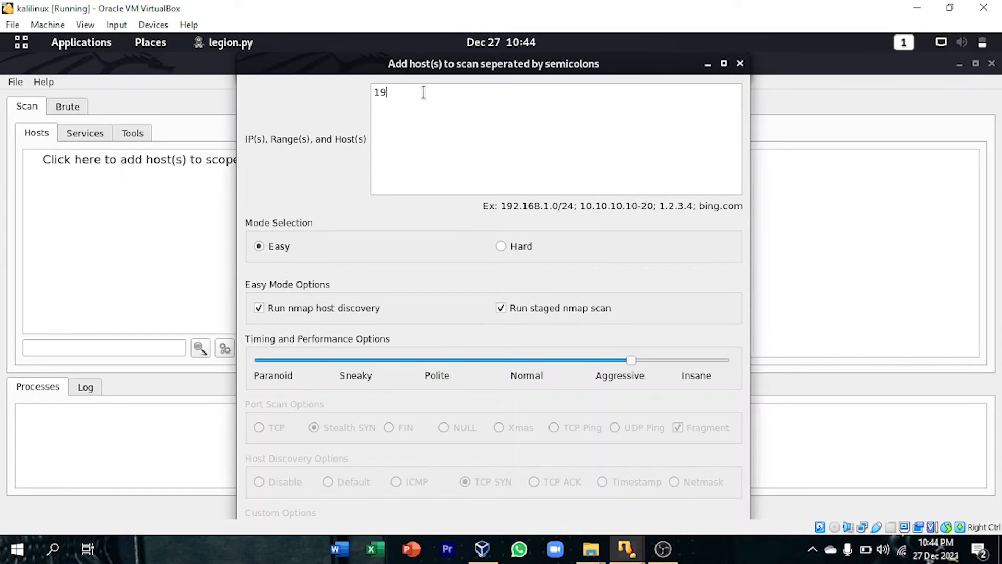
pyautogui.write('2.168.68.1')
pyautogui.moveTo(611, 51); pyautogui.dragTo(595, 69)
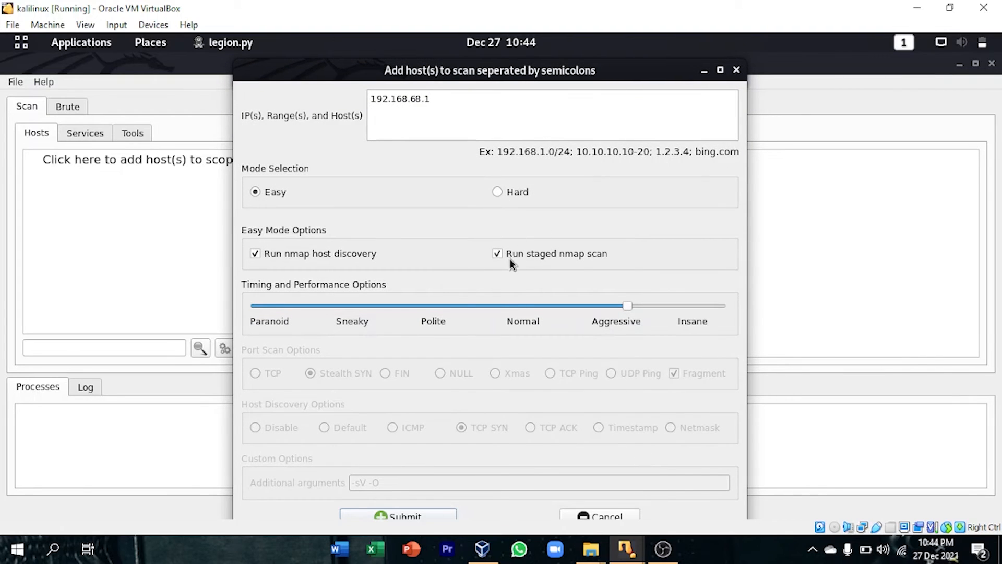
pyautogui.click(446, 514)
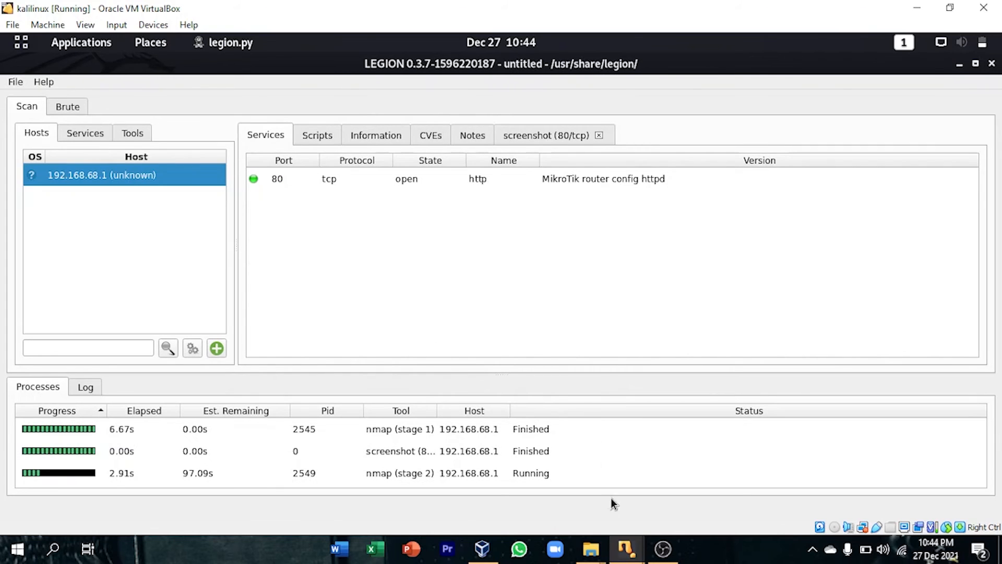
# Switch to the Security Onion machine and review the source, destination, ports and event messages of Sguil's real-time scan alerts.
pyautogui.click(627, 548)
pyautogui.click(574, 501)
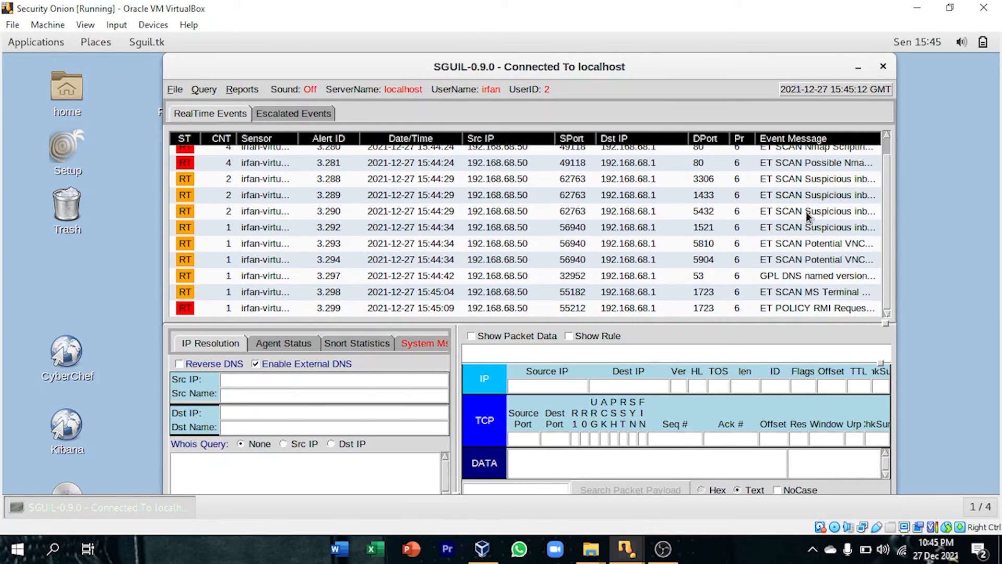
pyautogui.scroll(1, 806, 186)
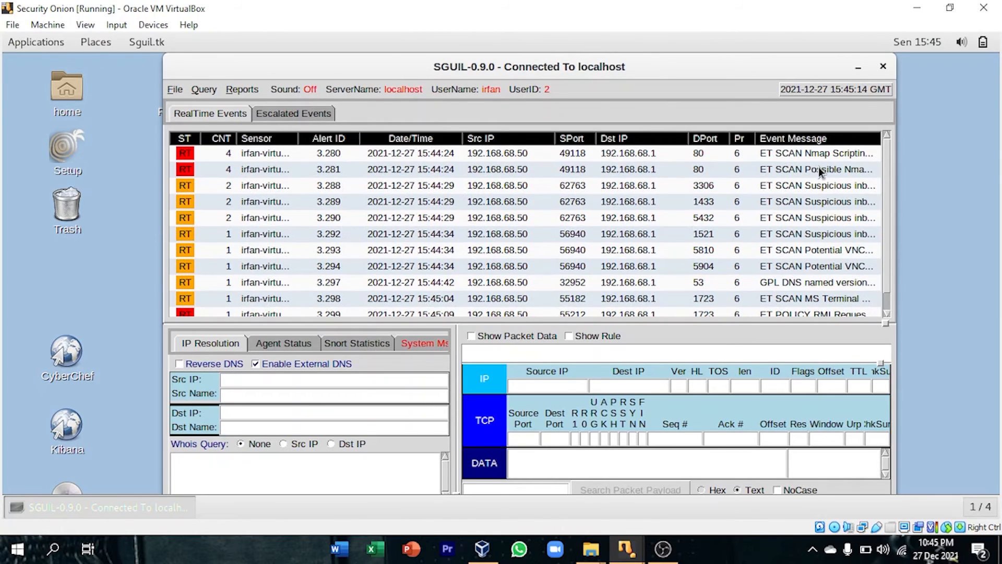
pyautogui.scroll(-1, 748, 224)
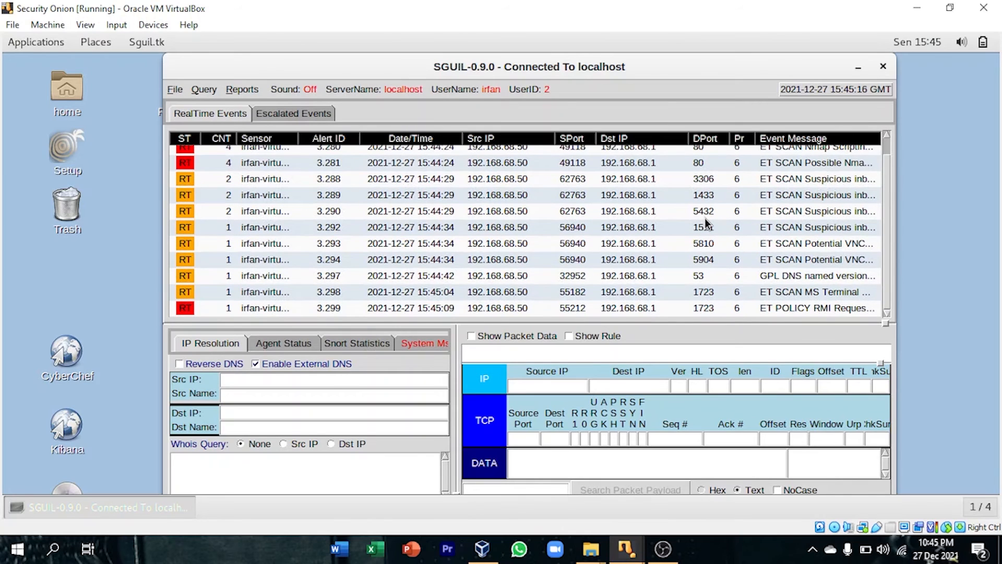
pyautogui.scroll(1, 704, 219)
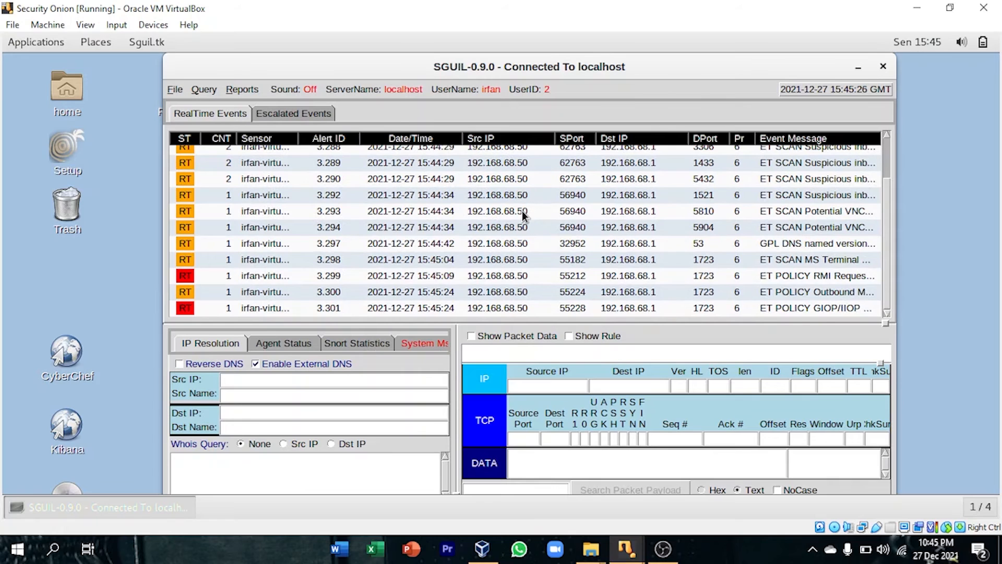
pyautogui.scroll(2, 524, 211)
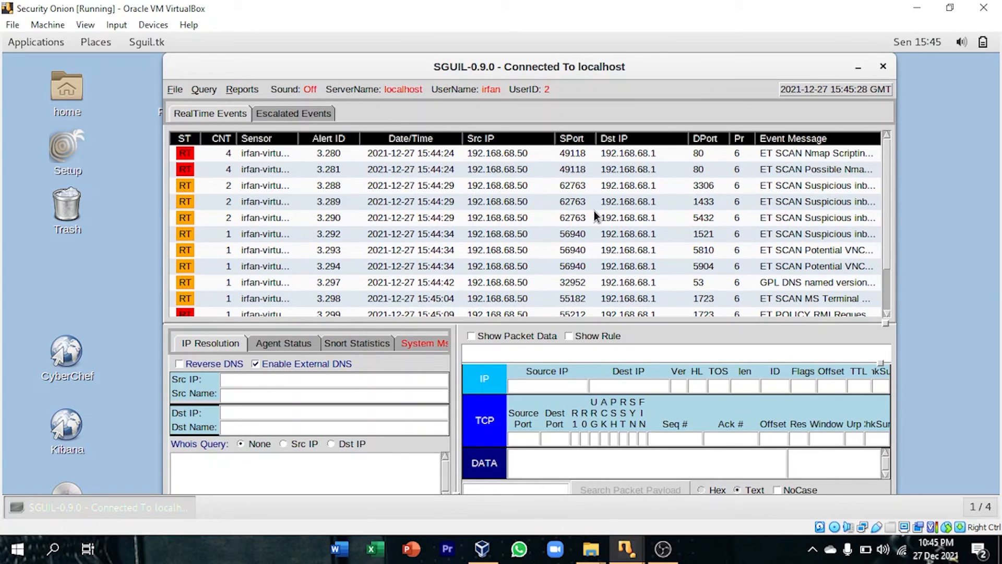
# Return to the kalilinux machine and inspect Legion's port 80 screenshot and the services list for 192.168.68.1.
pyautogui.moveTo(626, 548)
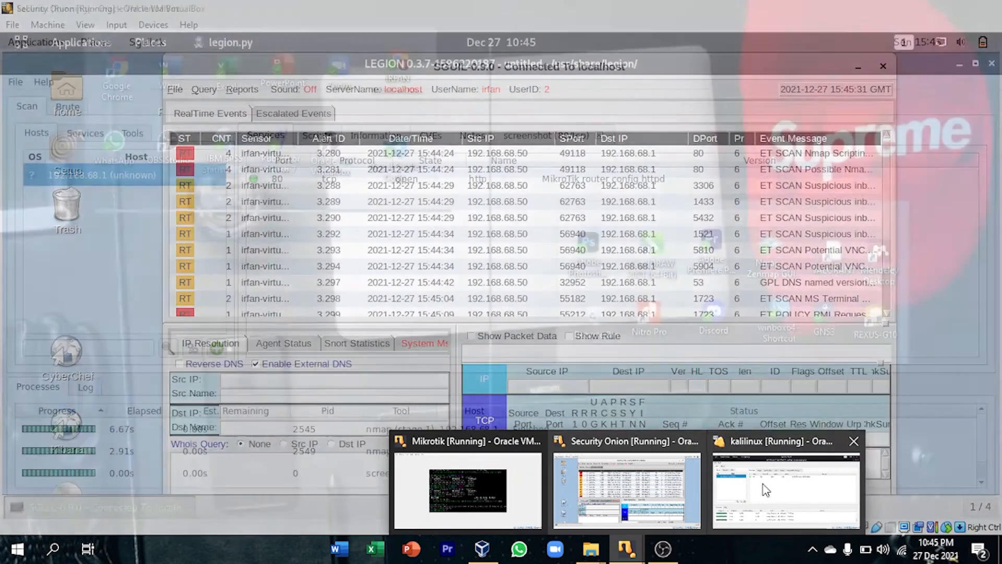
pyautogui.click(746, 481)
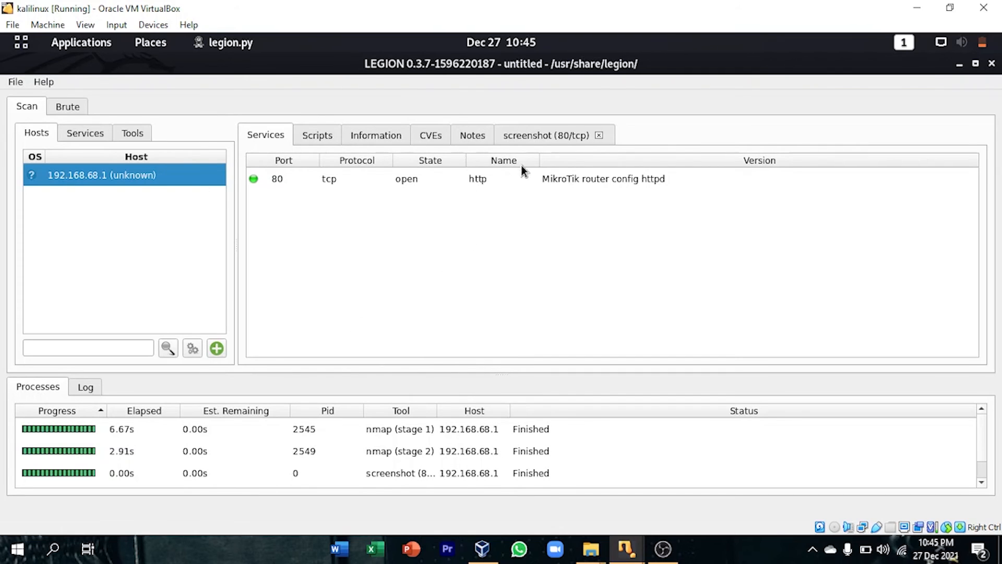
pyautogui.click(533, 137)
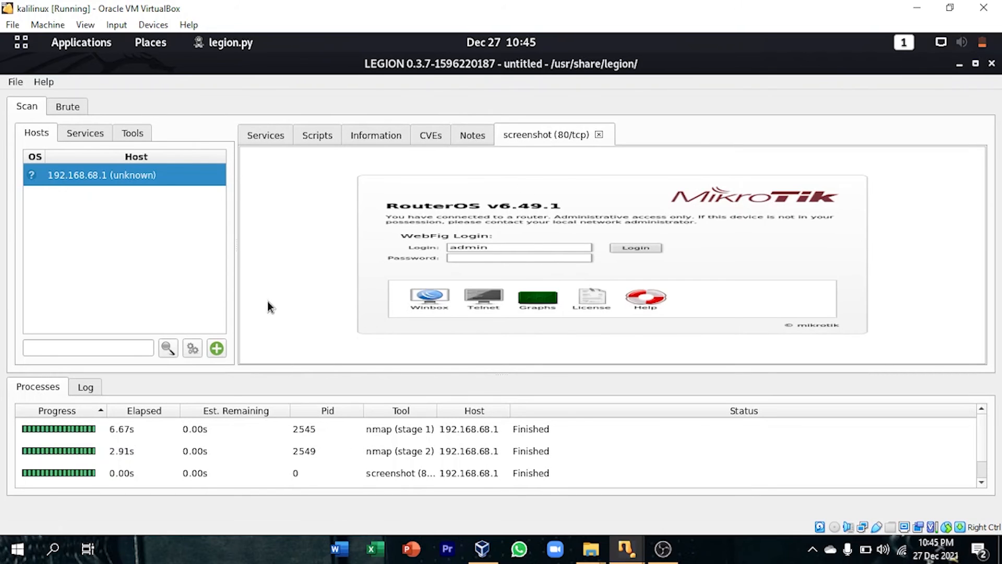
pyautogui.click(266, 137)
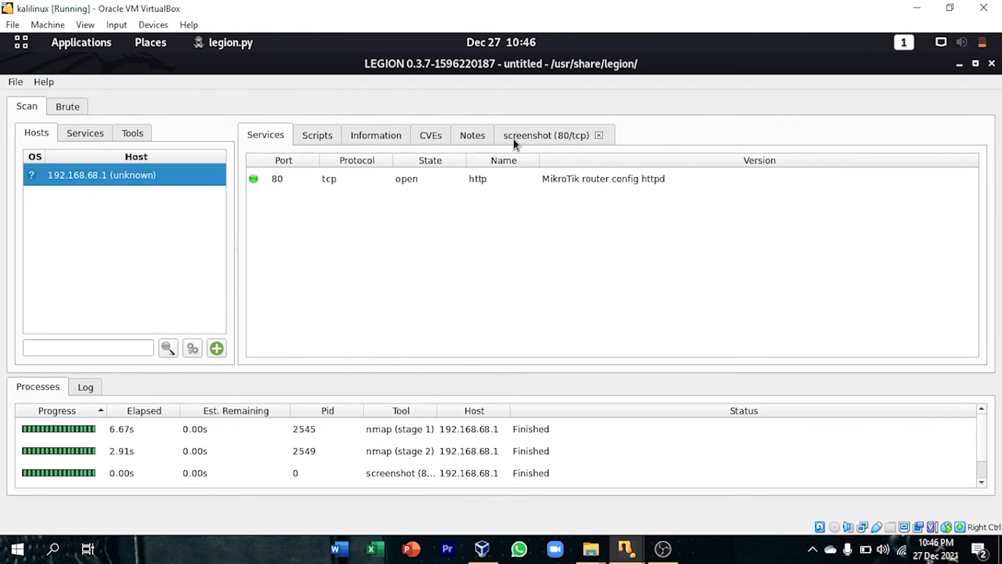
# Reopen Legion's port 80 screenshot, and in Sguil on Security Onion display the rule and packet data for alert 3.289 with an enlarged rule area.
pyautogui.click(543, 137)
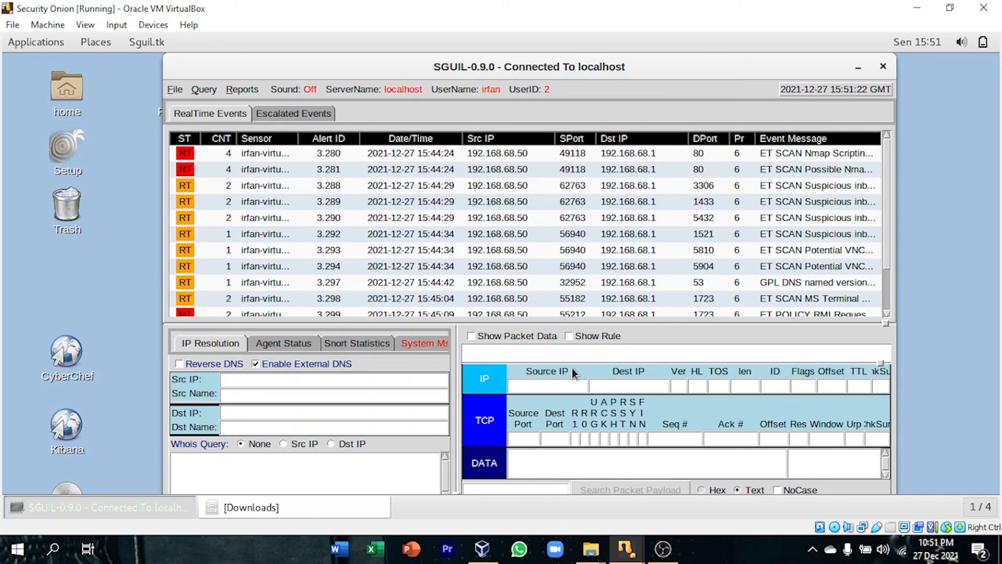
pyautogui.click(276, 203)
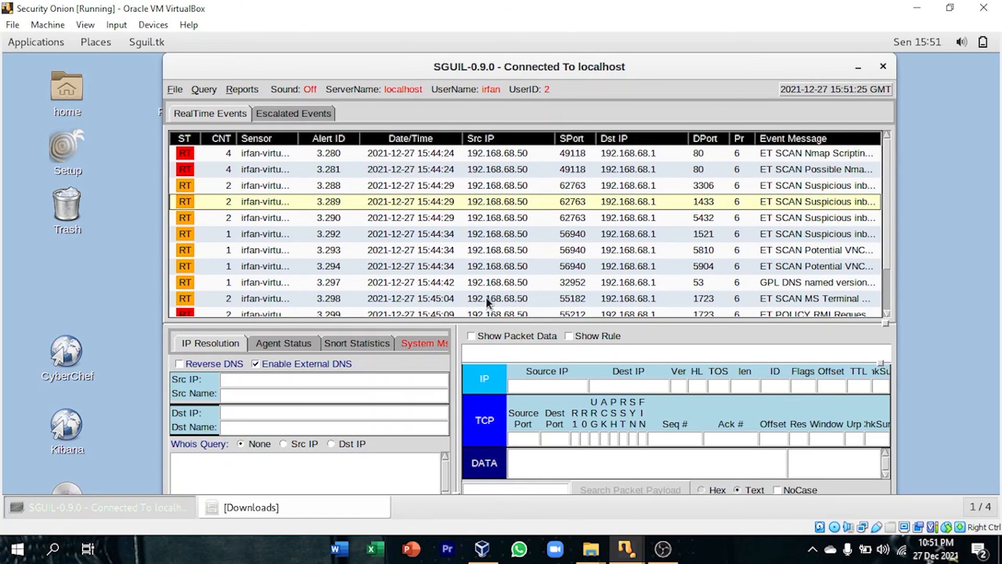
pyautogui.click(569, 336)
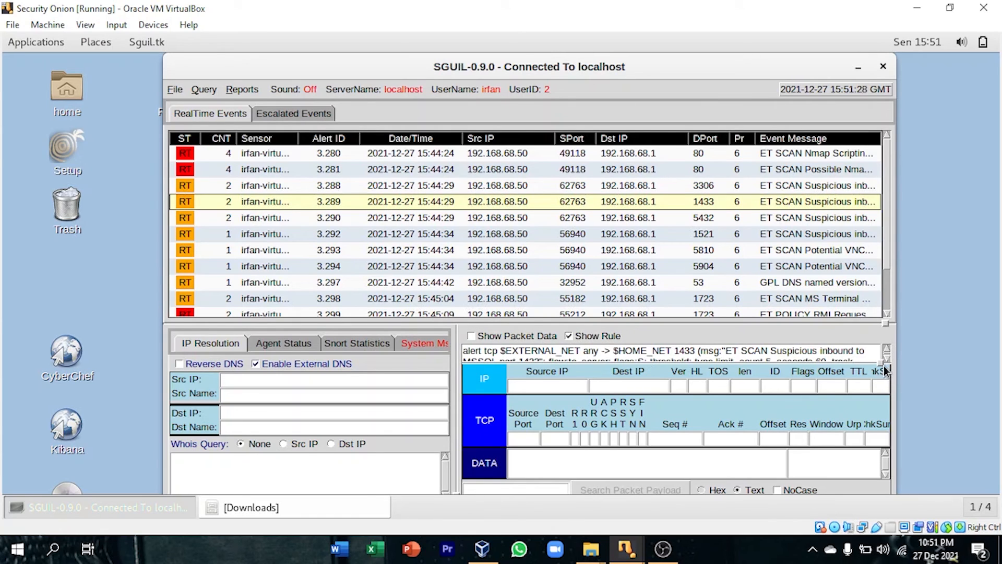
pyautogui.moveTo(885, 369); pyautogui.dragTo(878, 401)
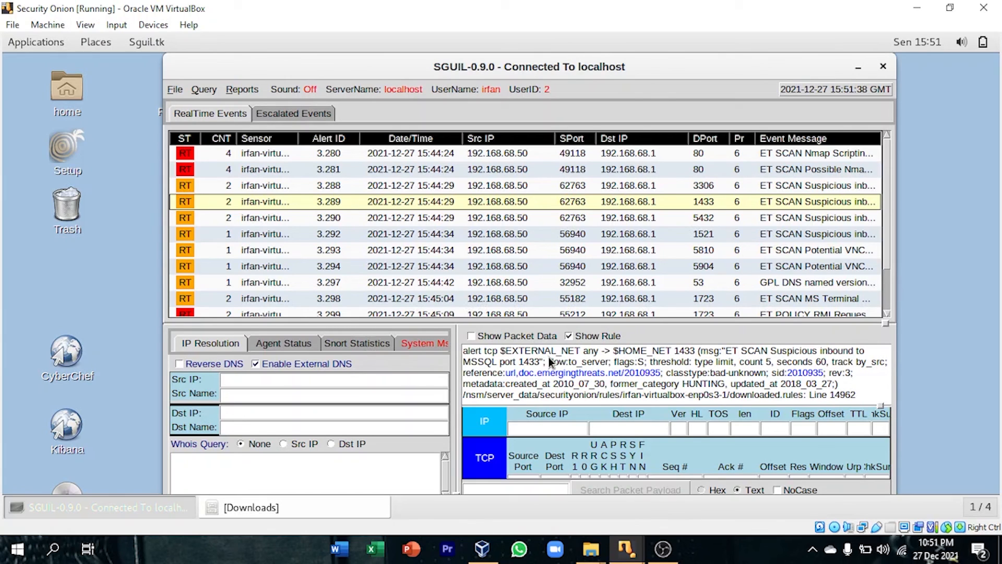
pyautogui.click(521, 336)
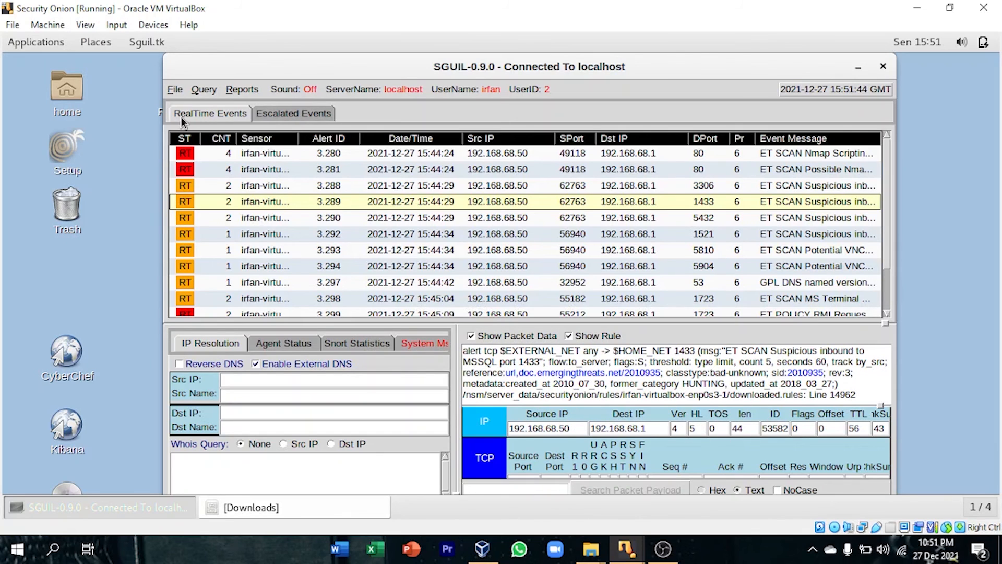
# Examine the rule and packet data of alert 3.281, and open the correlated events of alert 3.280.
pyautogui.click(228, 186)
pyautogui.click(228, 169)
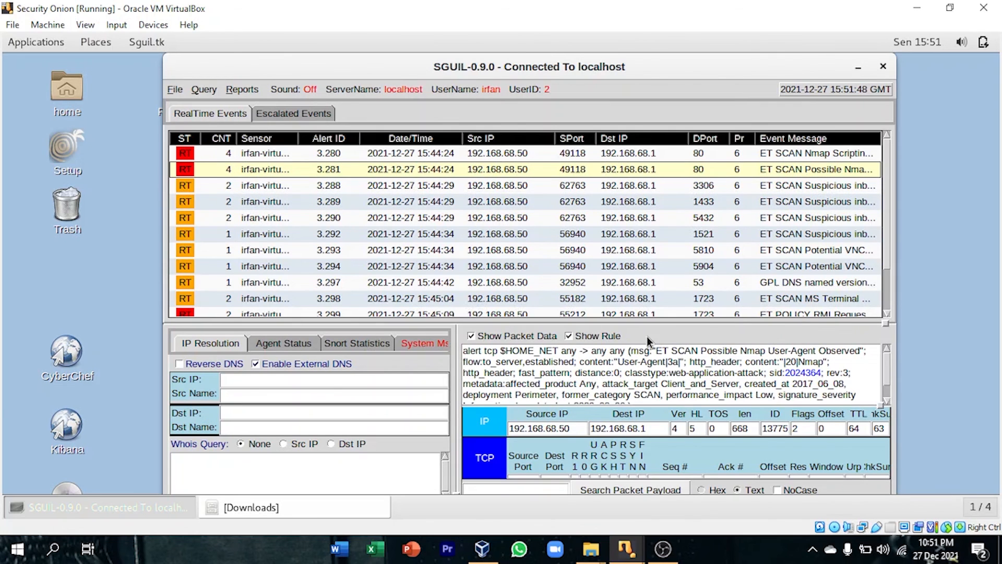
pyautogui.click(223, 154)
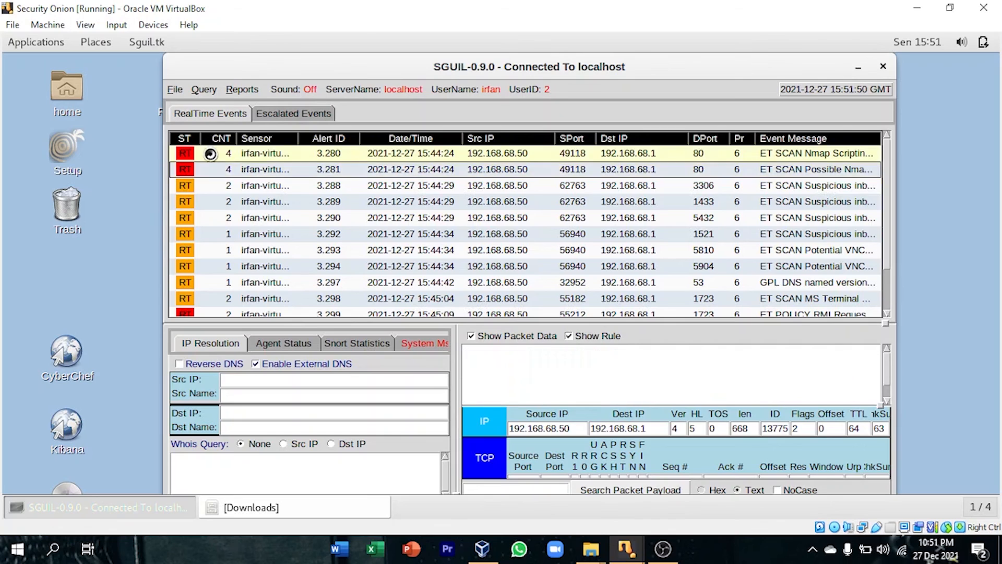
pyautogui.rightClick(223, 157)
pyautogui.click(251, 172)
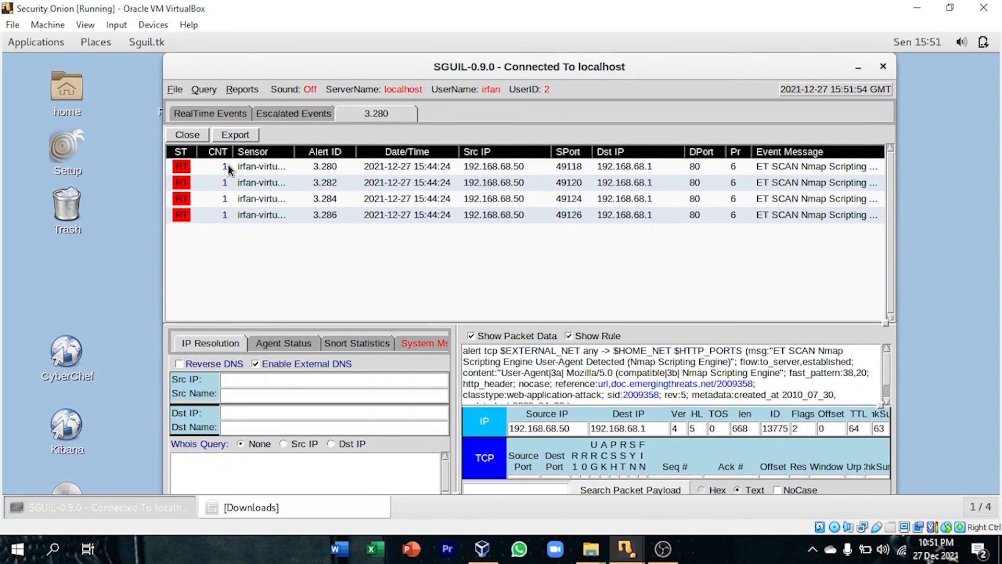
# Export the correlated events as a comma-separated text report with quoted text fields, saved as 3_280.csv in the Downloads folder.
pyautogui.click(237, 137)
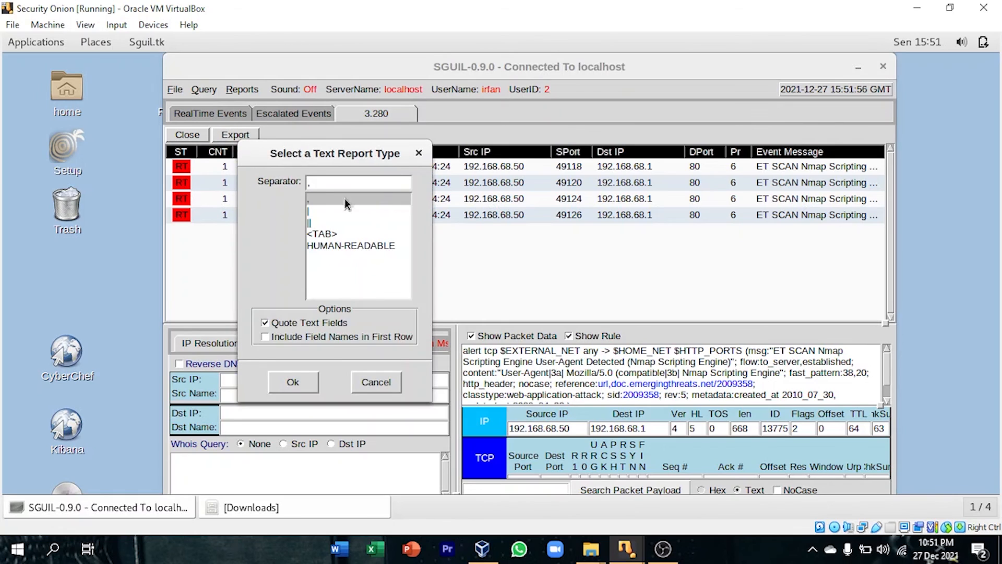
pyautogui.click(302, 378)
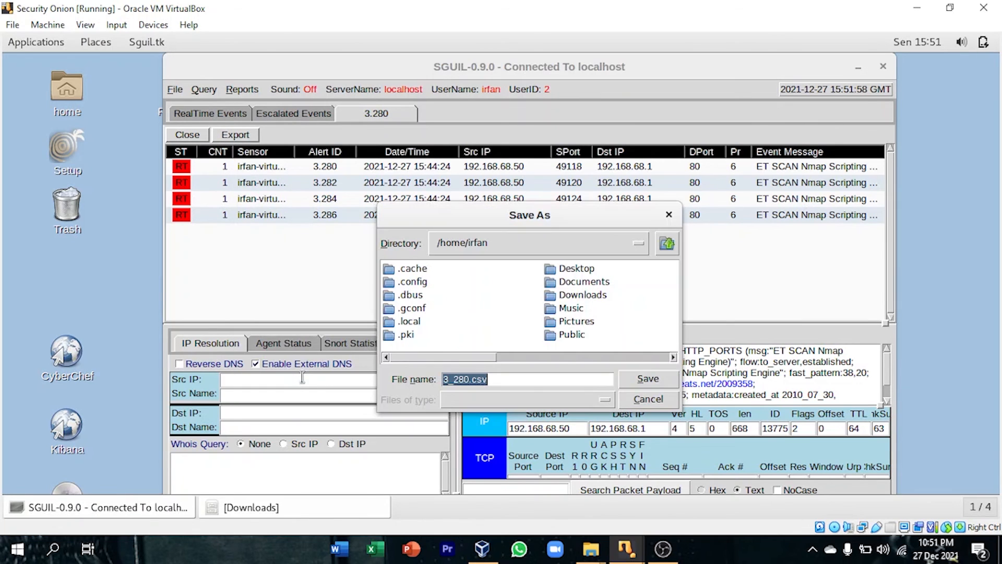
pyautogui.click(592, 297)
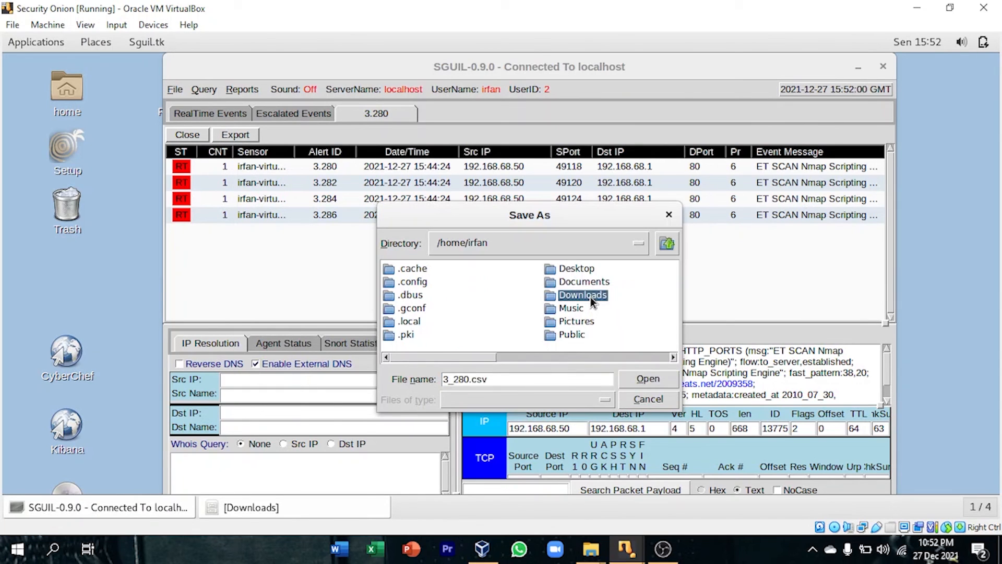
pyautogui.doubleClick(590, 296)
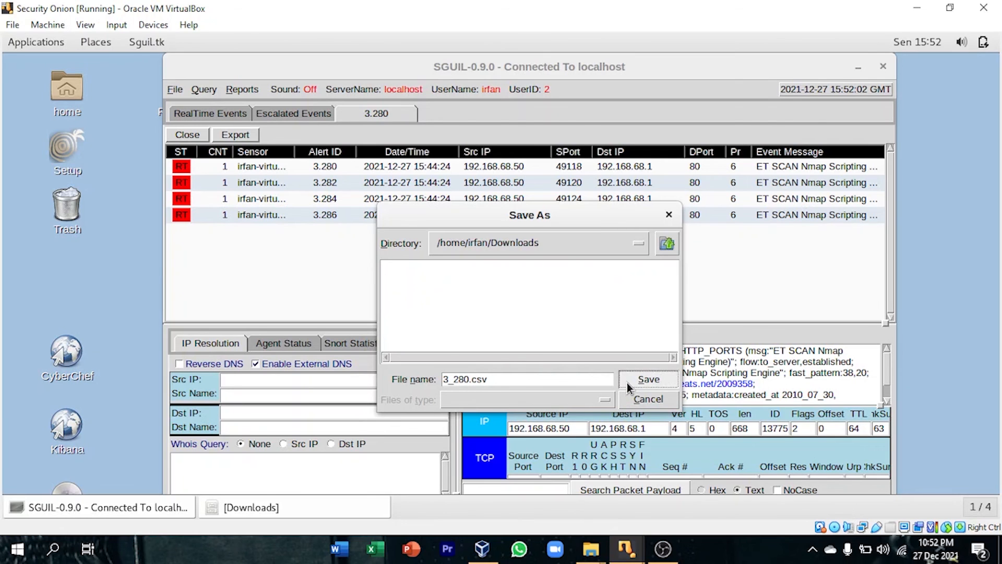
pyautogui.click(627, 383)
pyautogui.click(525, 275)
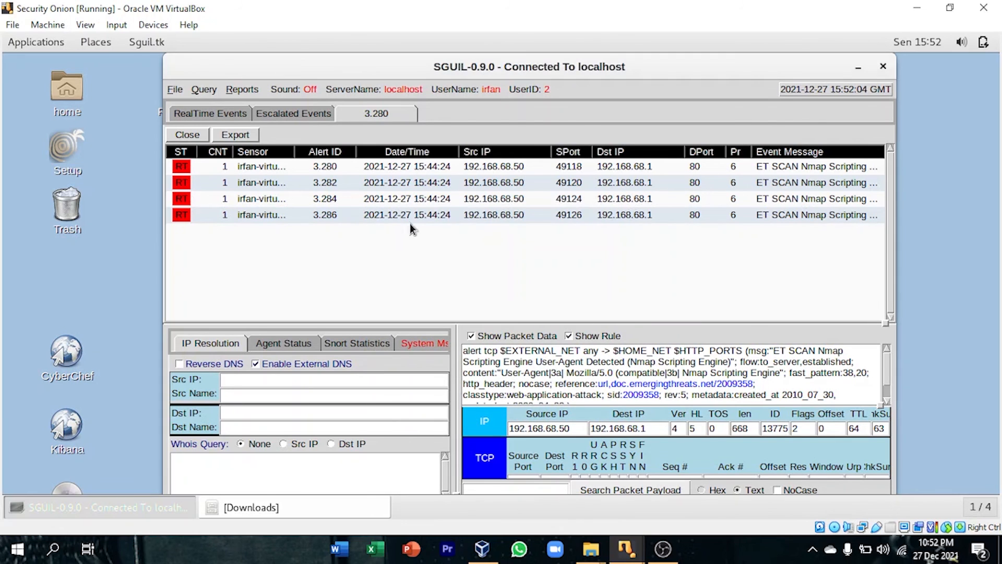
# Open 3_280.csv from the Downloads folder and review the IP addresses, ports and event message of its first entry.
pyautogui.click(105, 47)
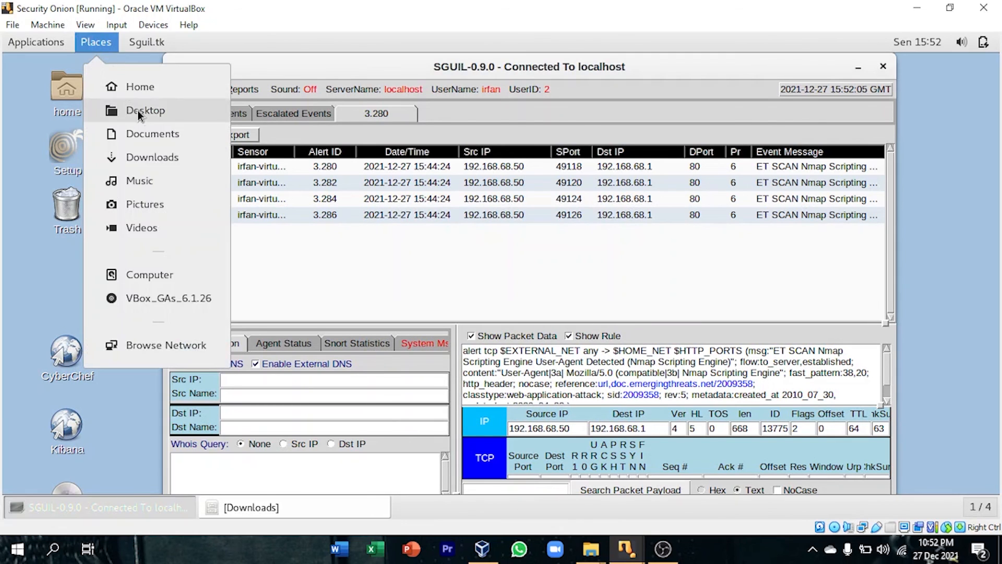
pyautogui.click(143, 150)
pyautogui.doubleClick(201, 112)
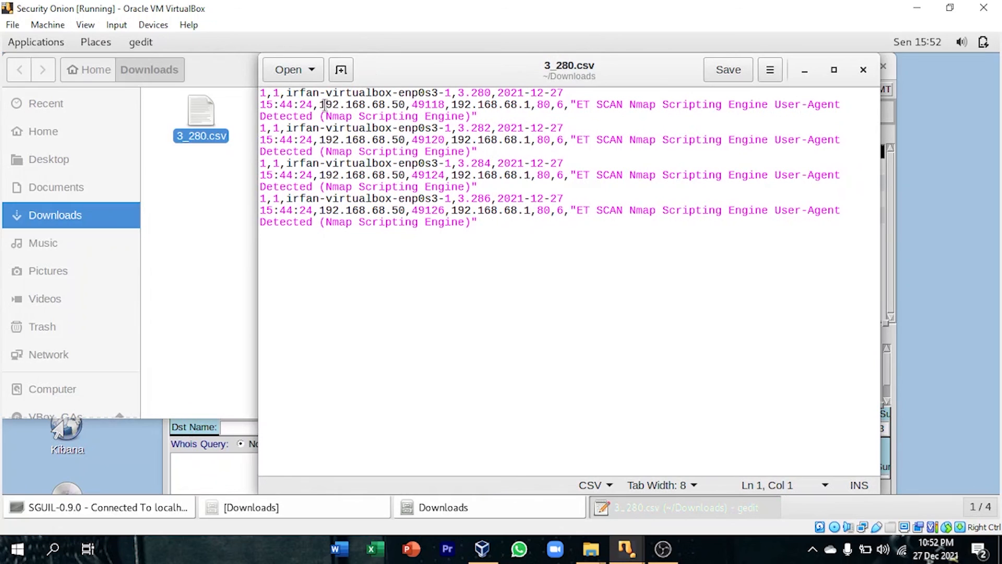
pyautogui.moveTo(326, 104); pyautogui.dragTo(792, 107)
pyautogui.click(544, 104)
# Put away the CSV file and Downloads windows, and close the correlated events of alert 3.280 in Sguil.
pyautogui.click(805, 69)
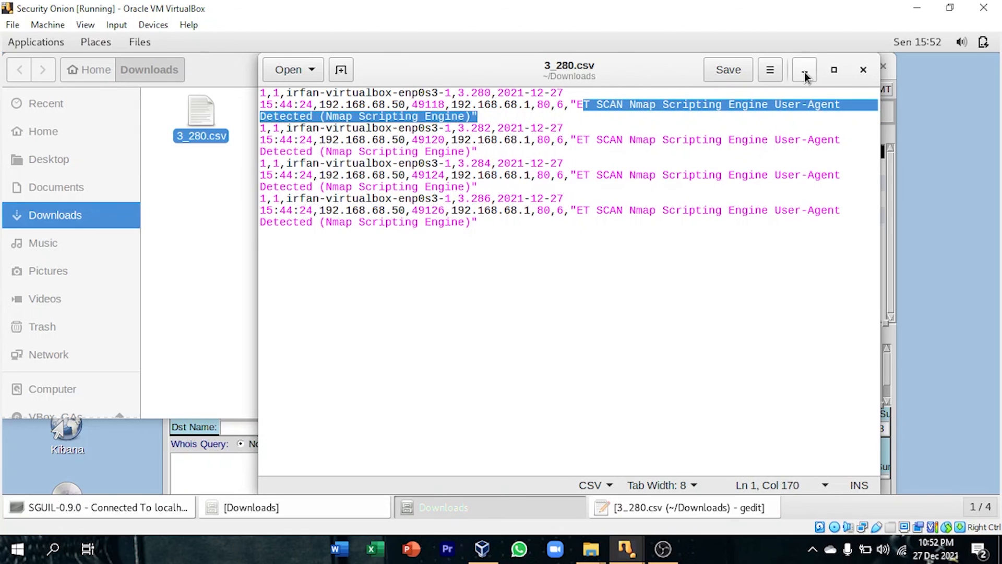
pyautogui.click(600, 69)
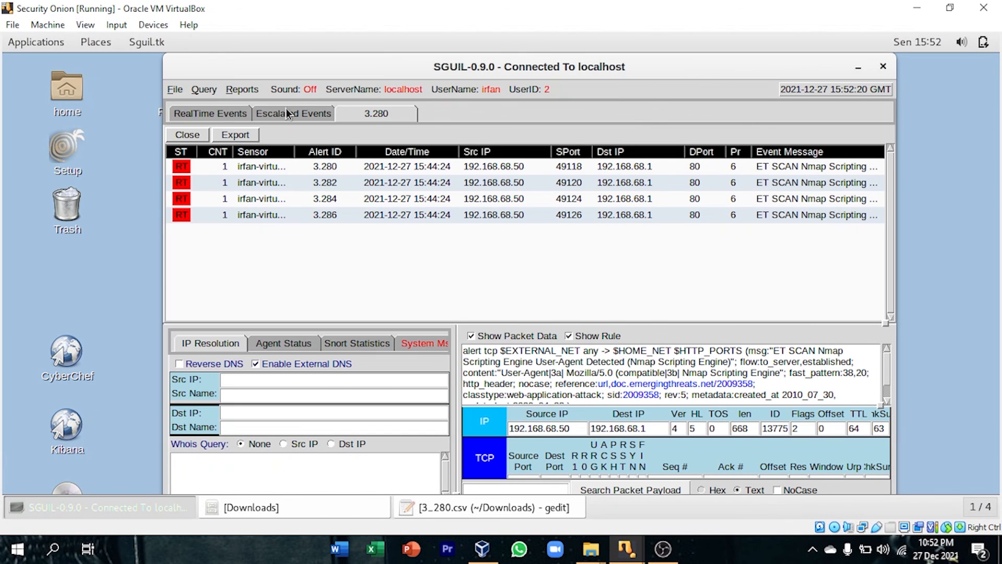
pyautogui.click(197, 128)
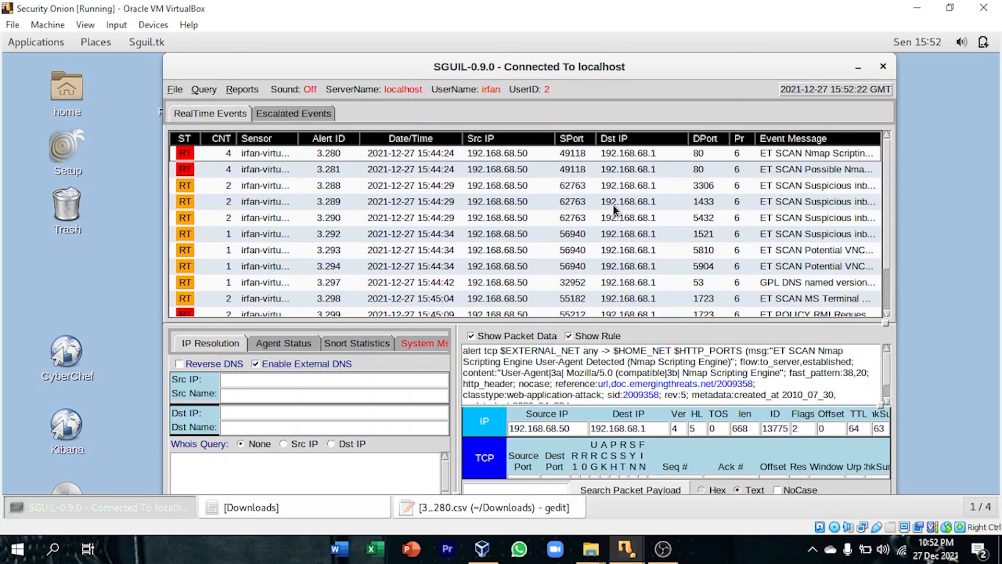